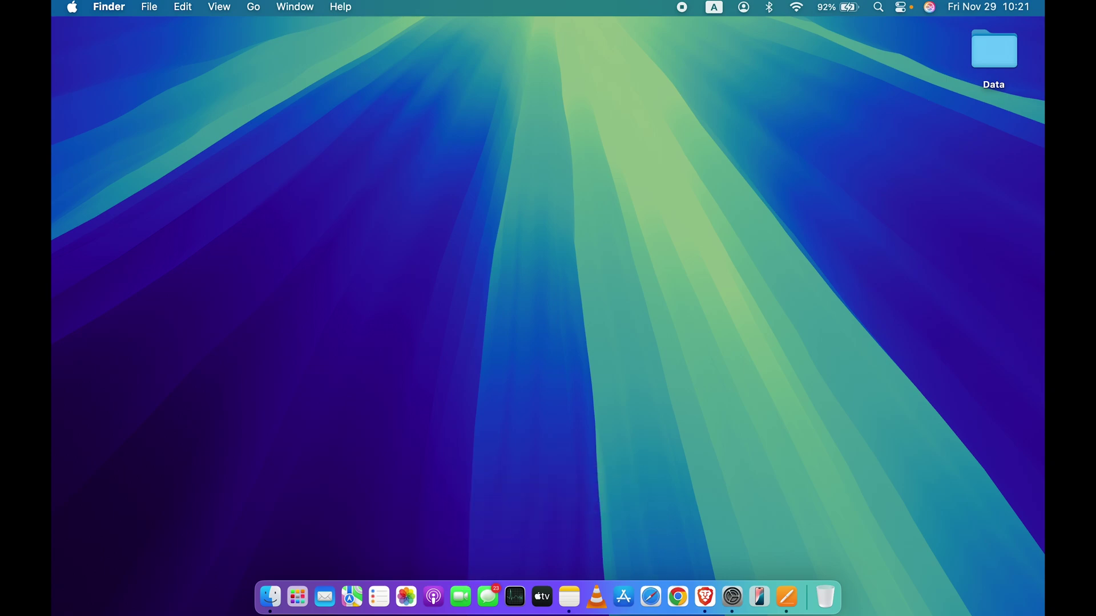
Step: Check System Settings for updates, then open the iPhone 16 Article note and select its first paragraph
{"action": "left_click", "coordinate": [733, 597]}
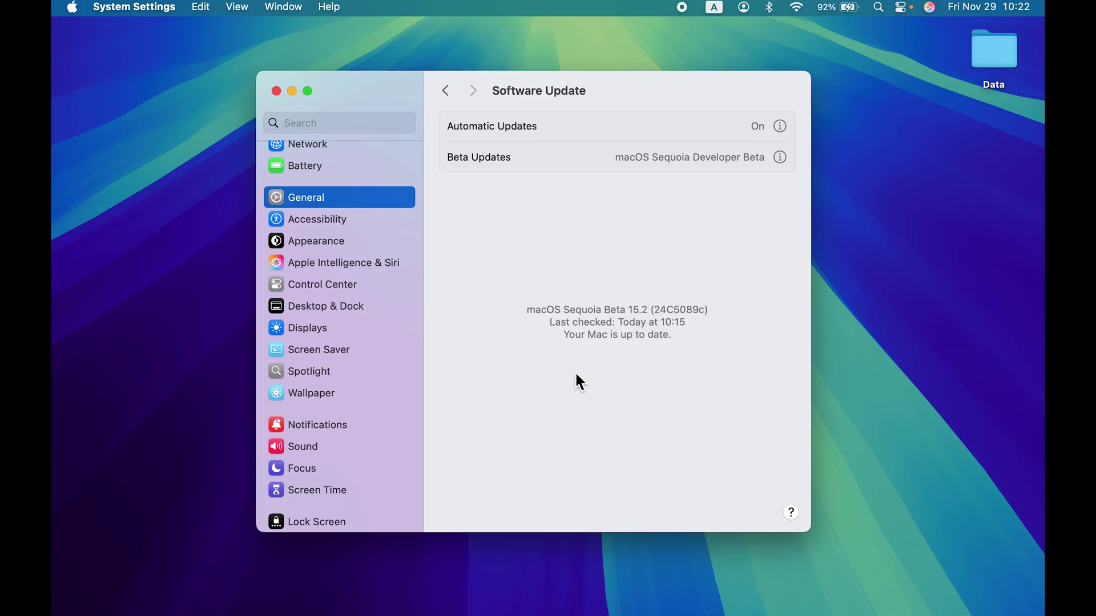
{"action": "key", "text": "super+q"}
{"action": "mouse_move", "coordinate": [759, 610]}
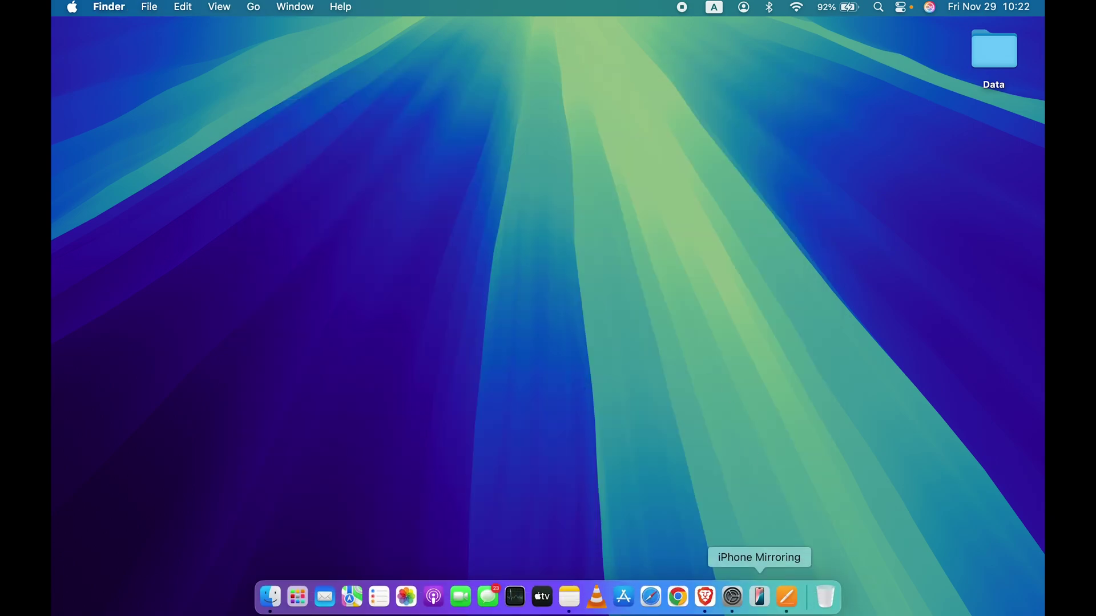
{"action": "left_click", "coordinate": [574, 601]}
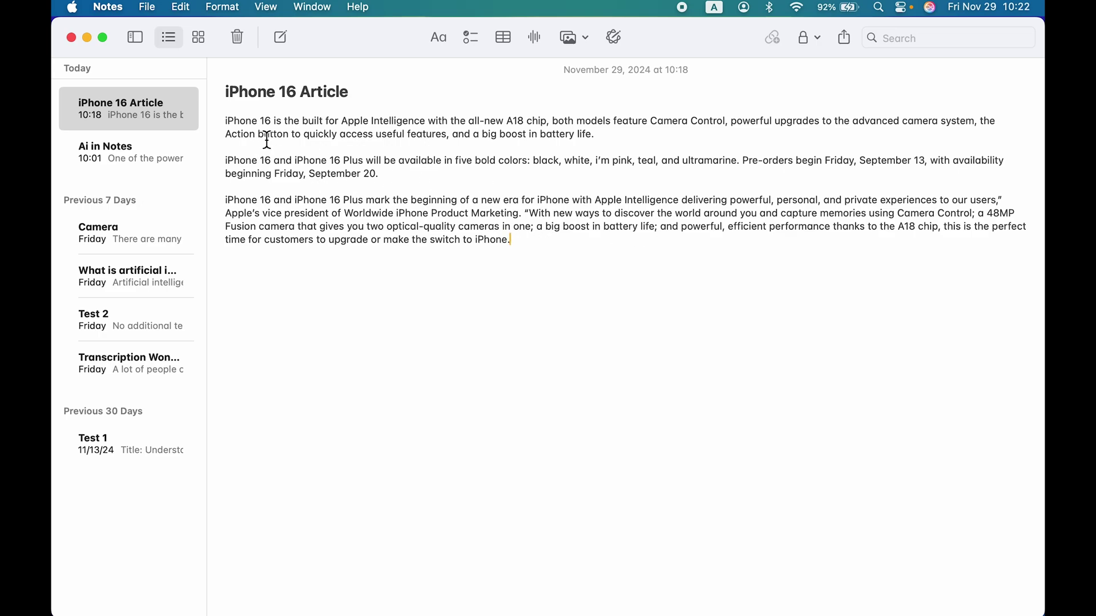
{"action": "triple_click", "coordinate": [310, 126]}
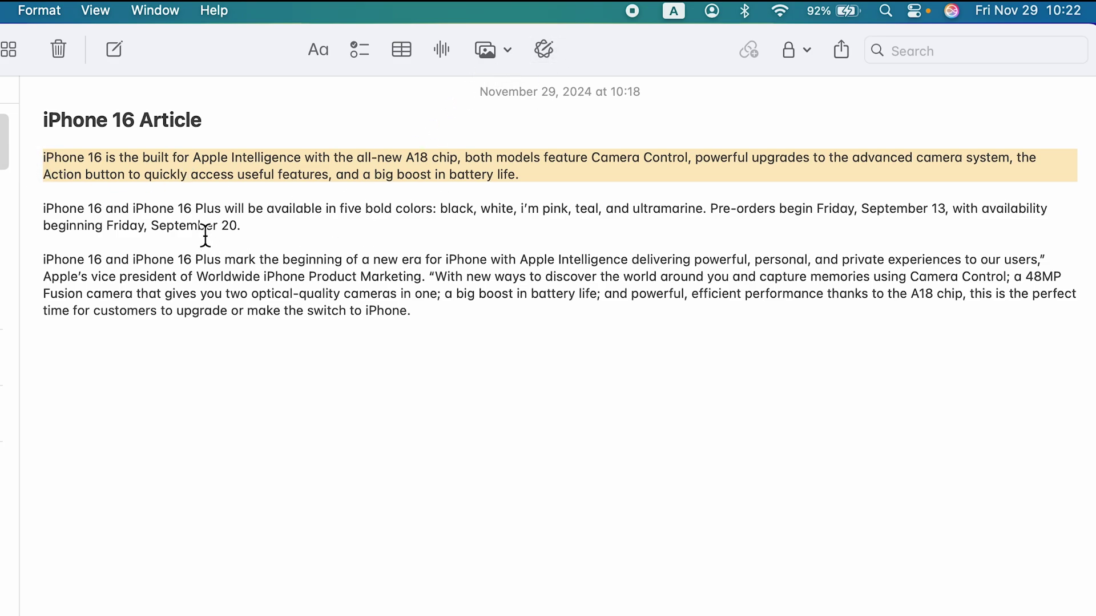
{"action": "mouse_move", "coordinate": [31, 158]}
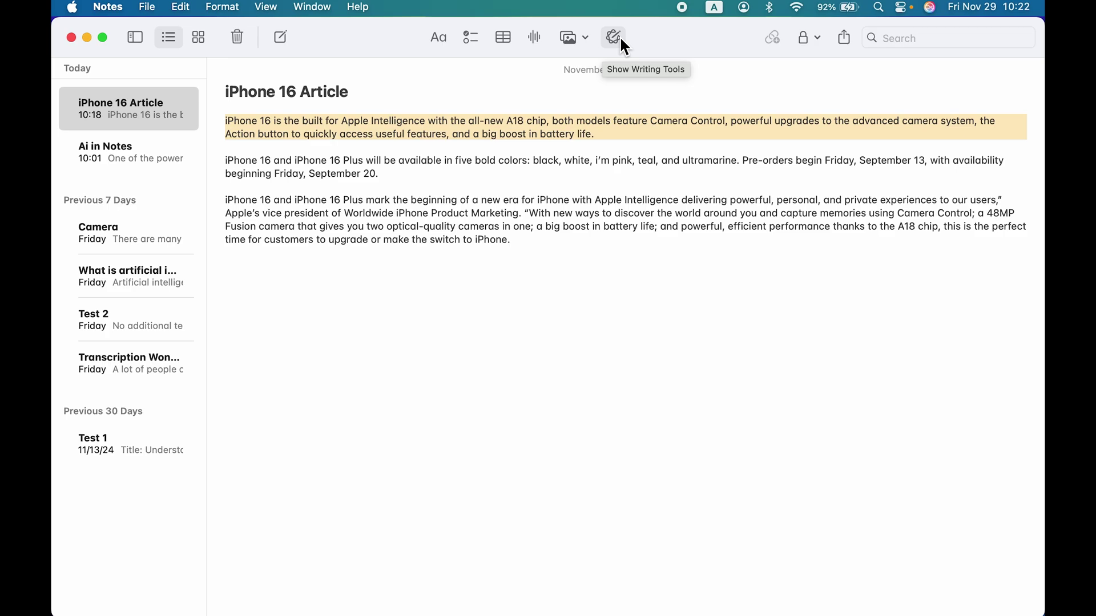
Step: Browse Writing Tools in the Edit and right-click menus, then open Writing Tools from the toolbar for the first paragraph
{"action": "left_click", "coordinate": [181, 7]}
{"action": "mouse_move", "coordinate": [197, 316]}
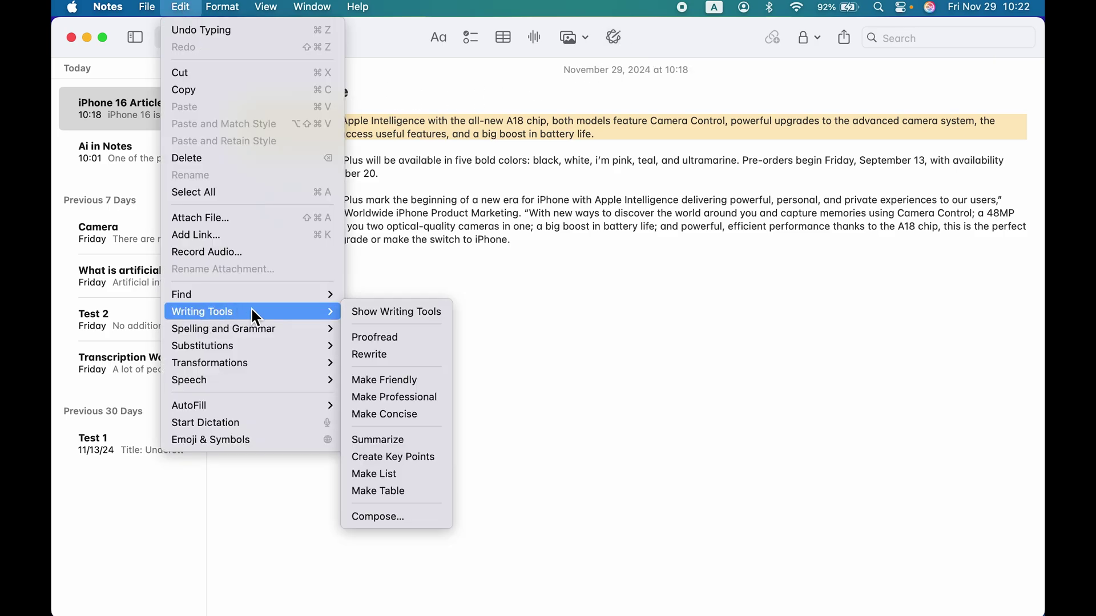
{"action": "left_click", "coordinate": [553, 303]}
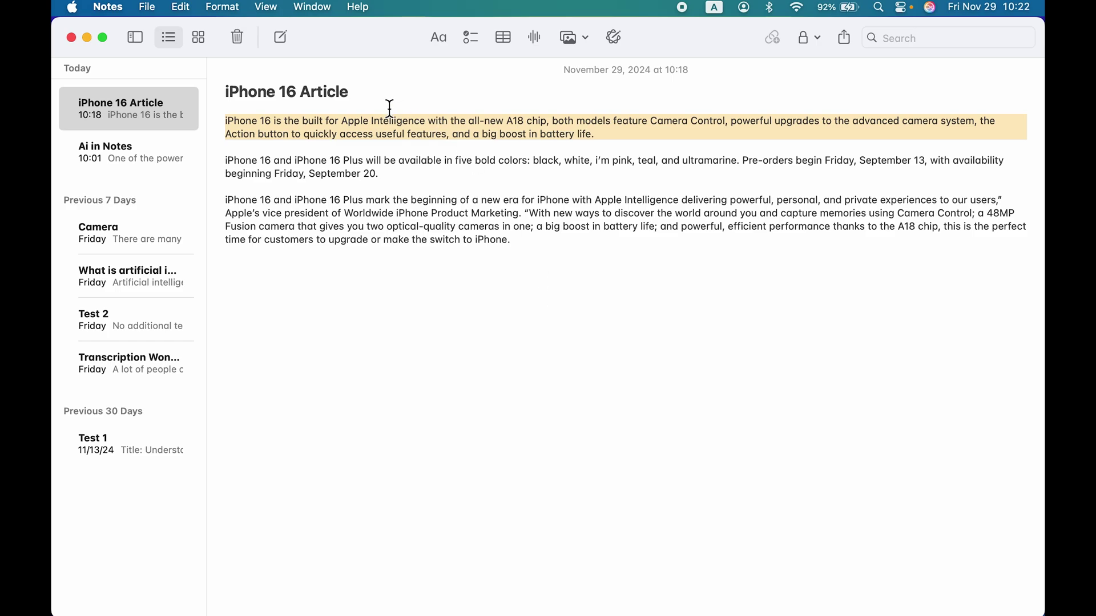
{"action": "right_click", "coordinate": [428, 134]}
{"action": "mouse_move", "coordinate": [584, 437]}
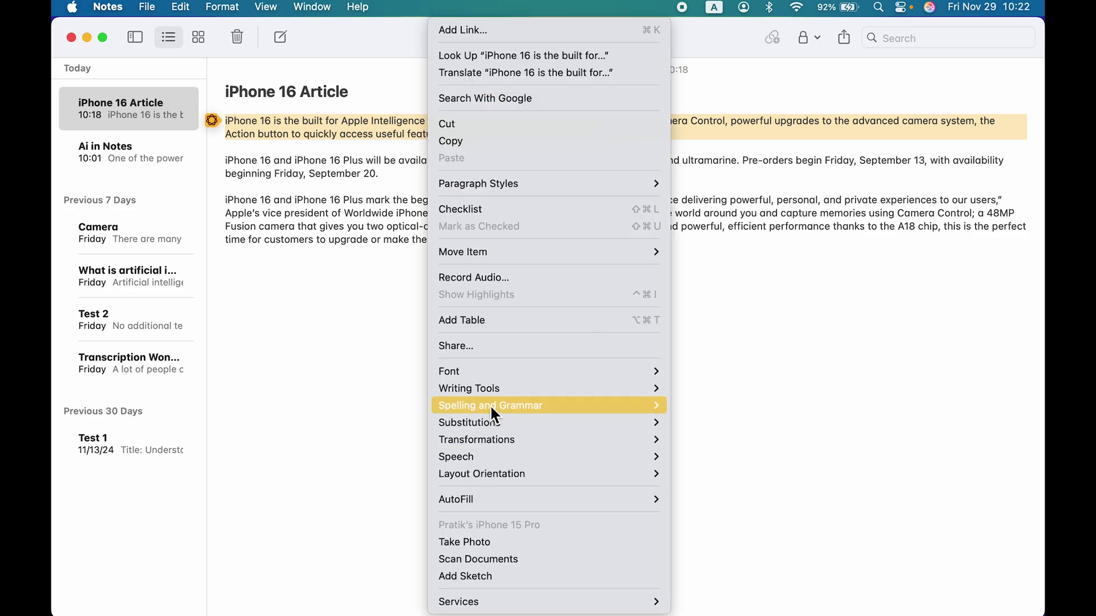
{"action": "mouse_move", "coordinate": [478, 389]}
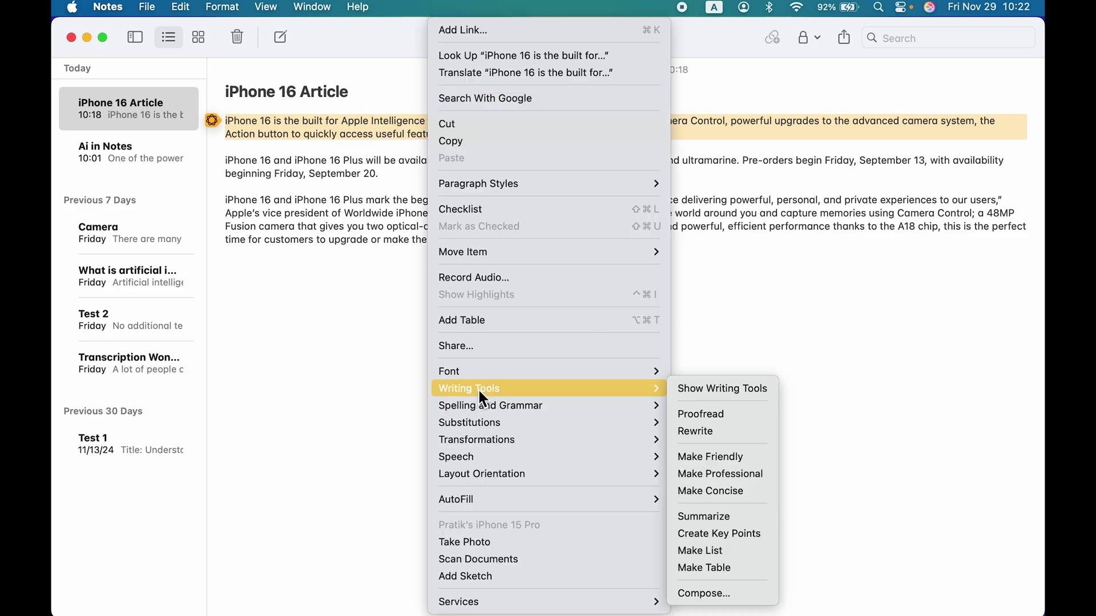
{"action": "left_click", "coordinate": [300, 260]}
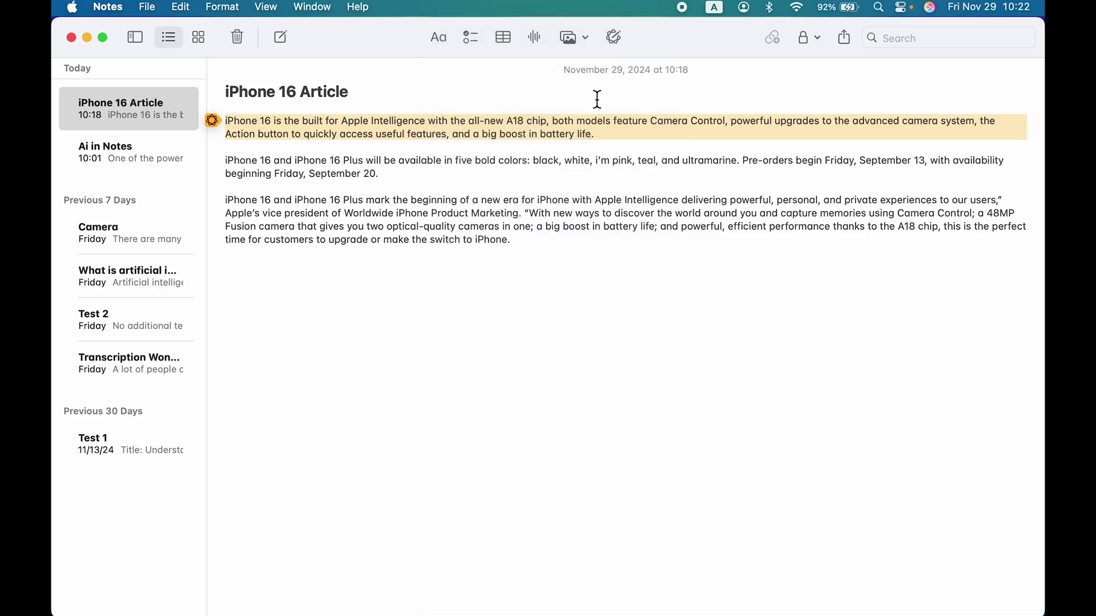
{"action": "left_click", "coordinate": [614, 38]}
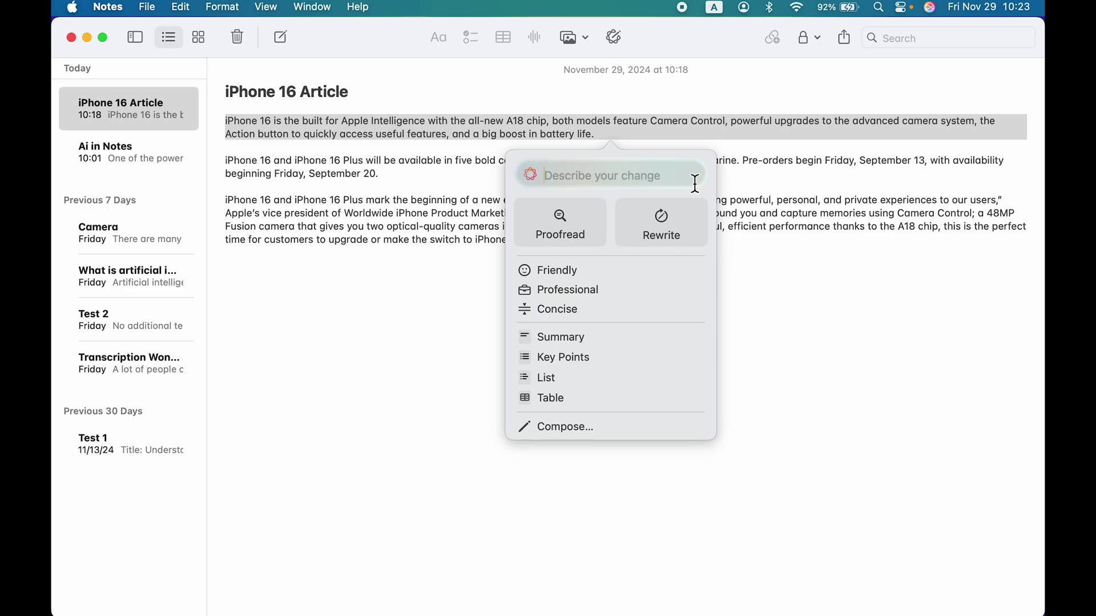
{"action": "left_click", "coordinate": [732, 599]}
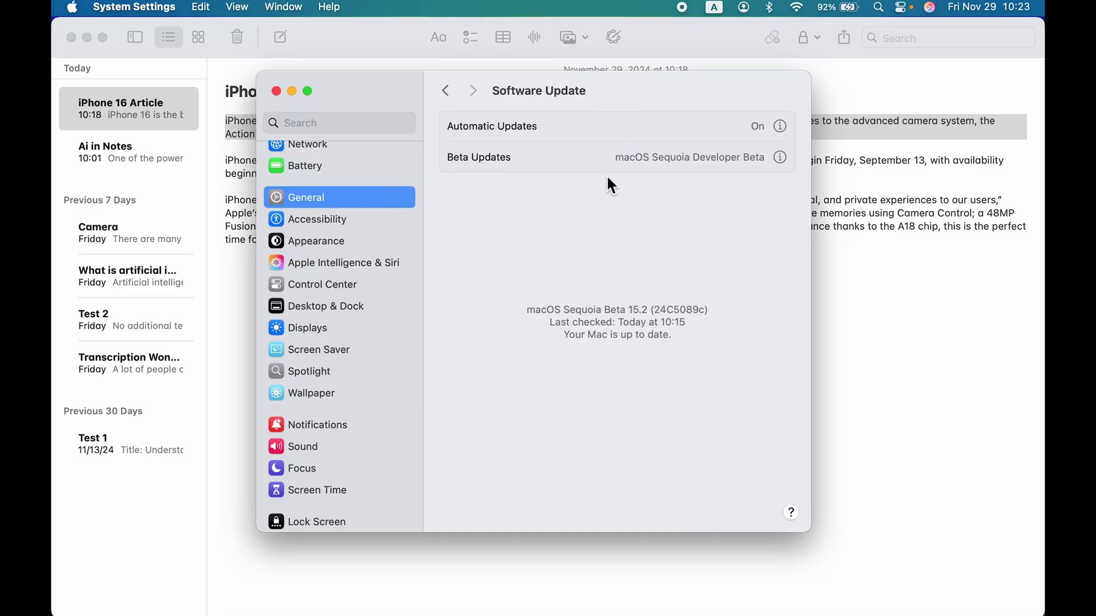
{"action": "key", "text": "super+q"}
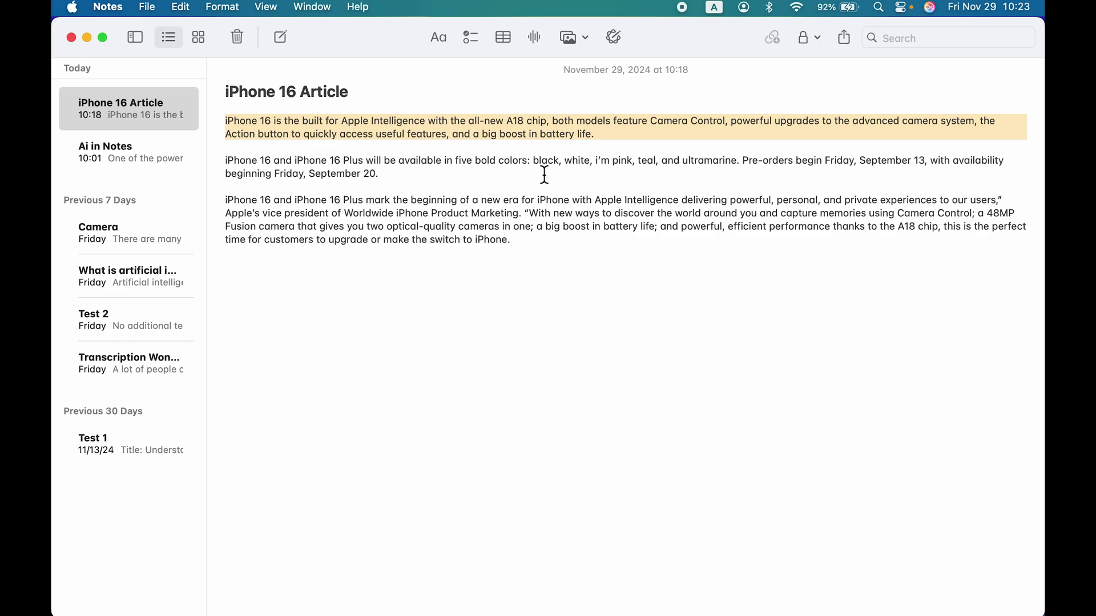
{"action": "left_click", "coordinate": [614, 47]}
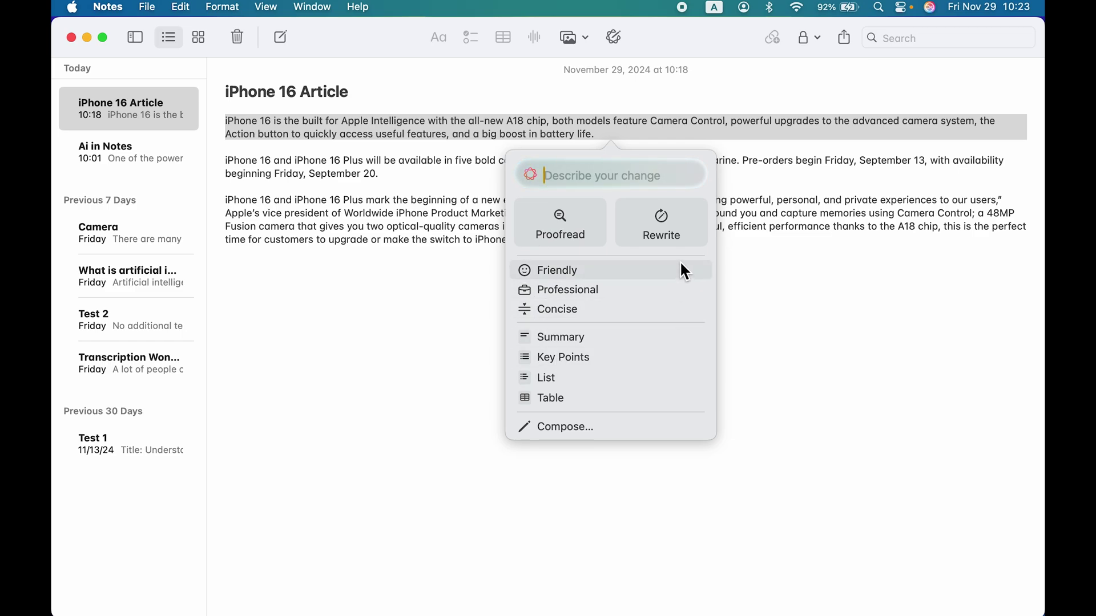
{"action": "left_click", "coordinate": [351, 124]}
{"action": "triple_click", "coordinate": [355, 125]}
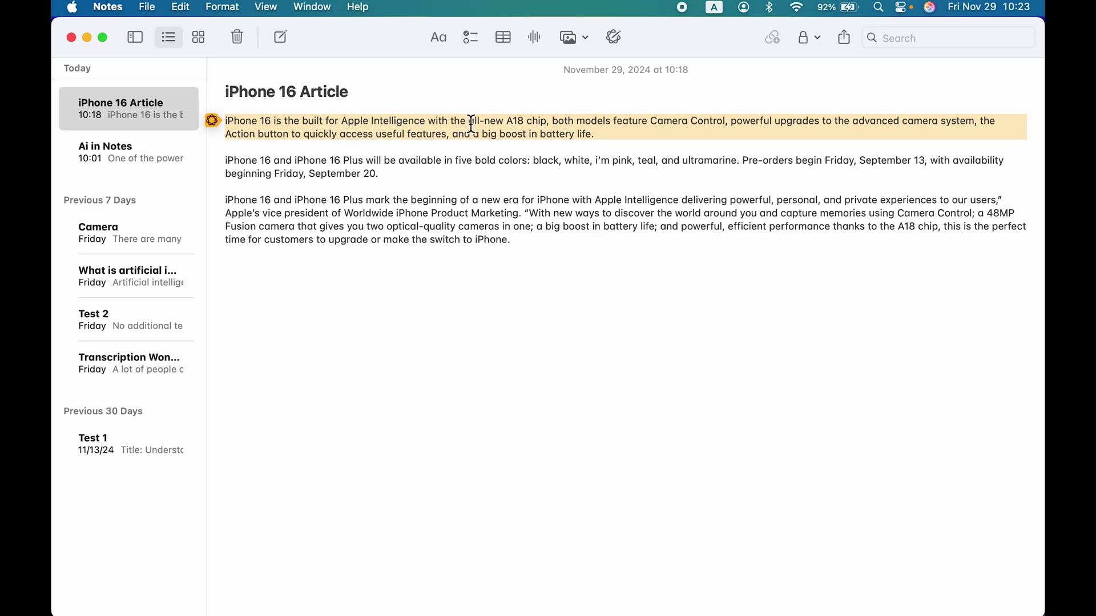
{"action": "left_click", "coordinate": [615, 37]}
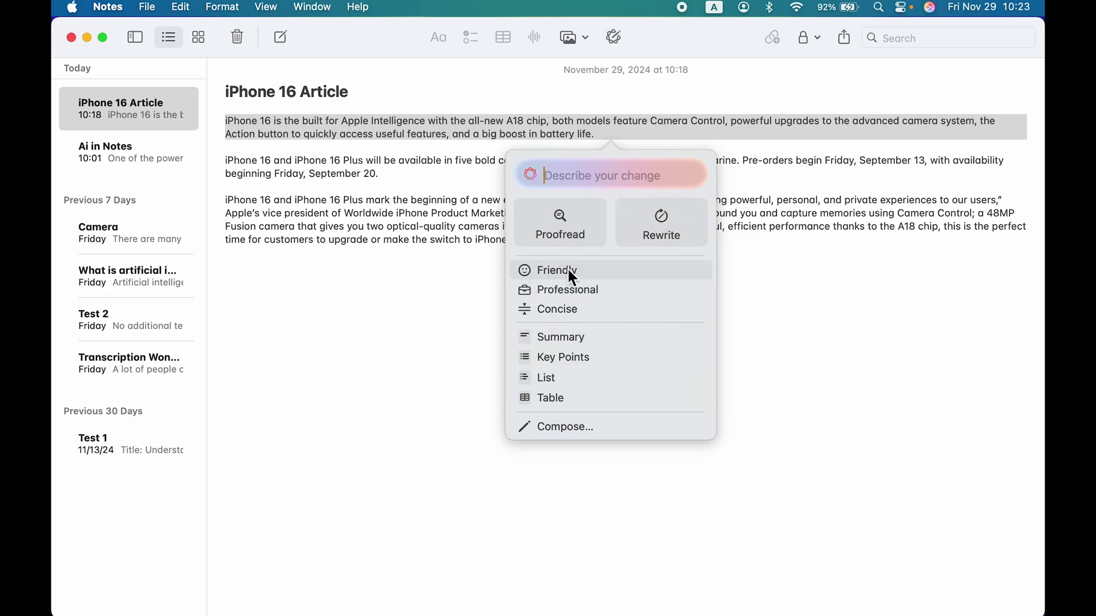
Step: Proofread the first paragraph and accept its 2 corrections
{"action": "left_click", "coordinate": [561, 218]}
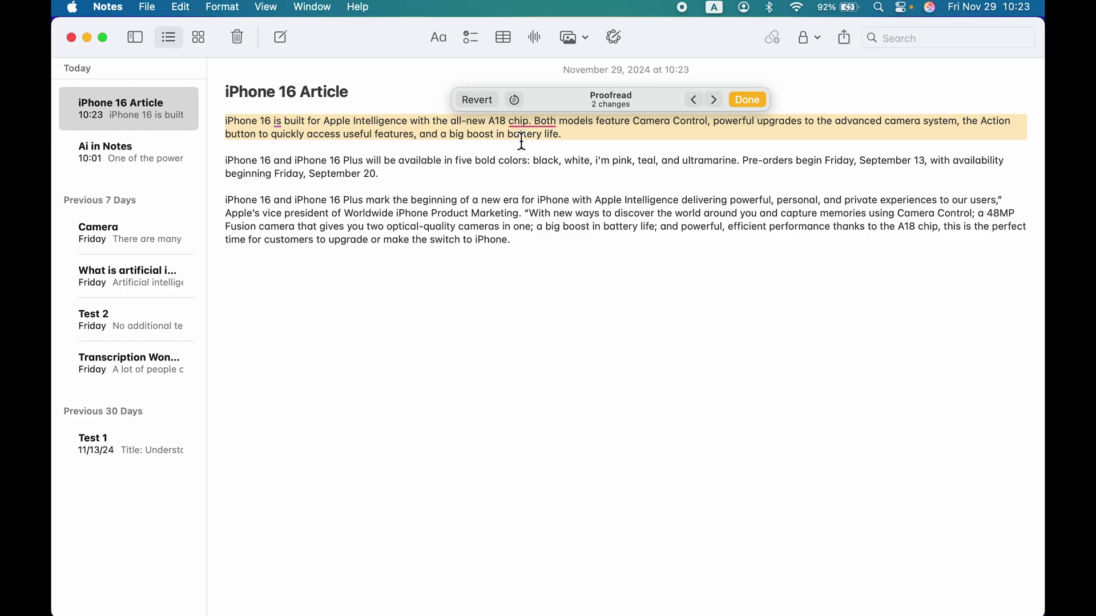
{"action": "mouse_move", "coordinate": [477, 101]}
{"action": "left_click", "coordinate": [752, 101]}
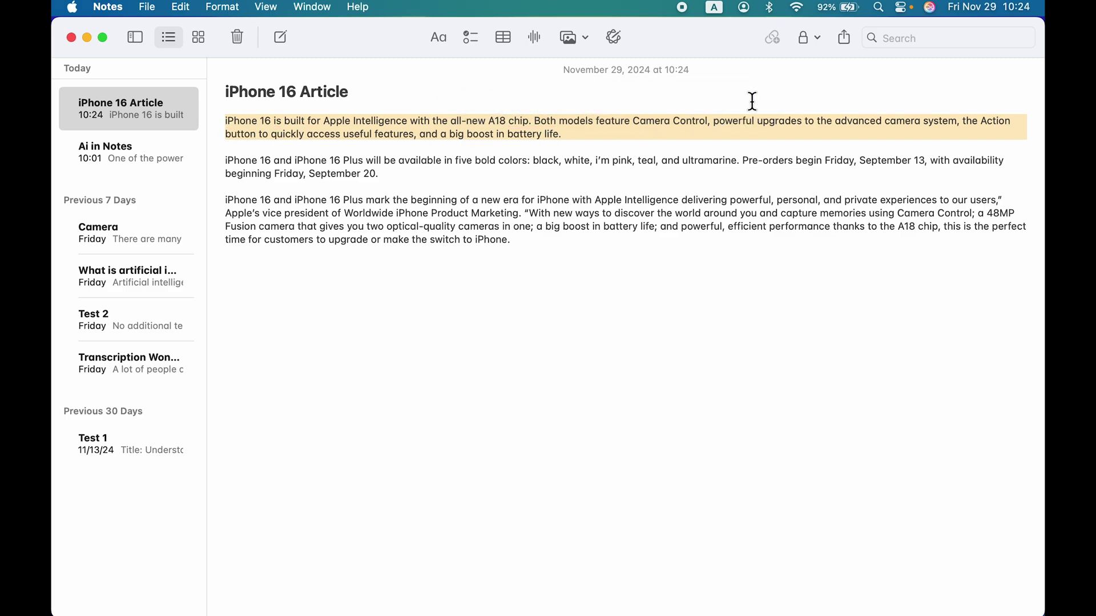
Step: Try a Friendly rewrite of the first paragraph, revert to the proofread wording, and reopen Writing Tools
{"action": "left_click", "coordinate": [562, 136]}
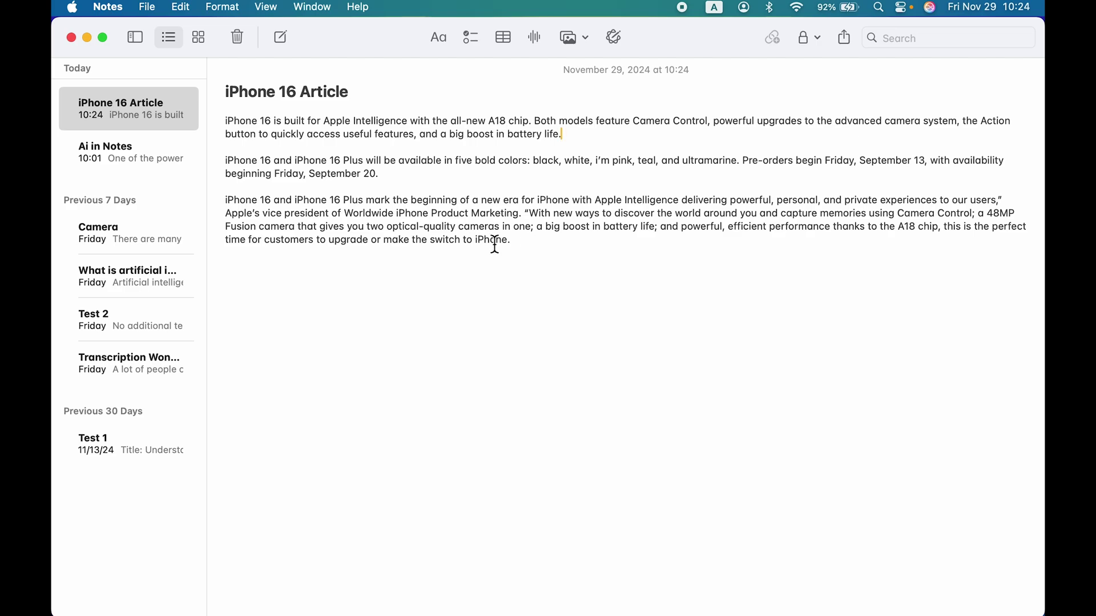
{"action": "triple_click", "coordinate": [271, 120]}
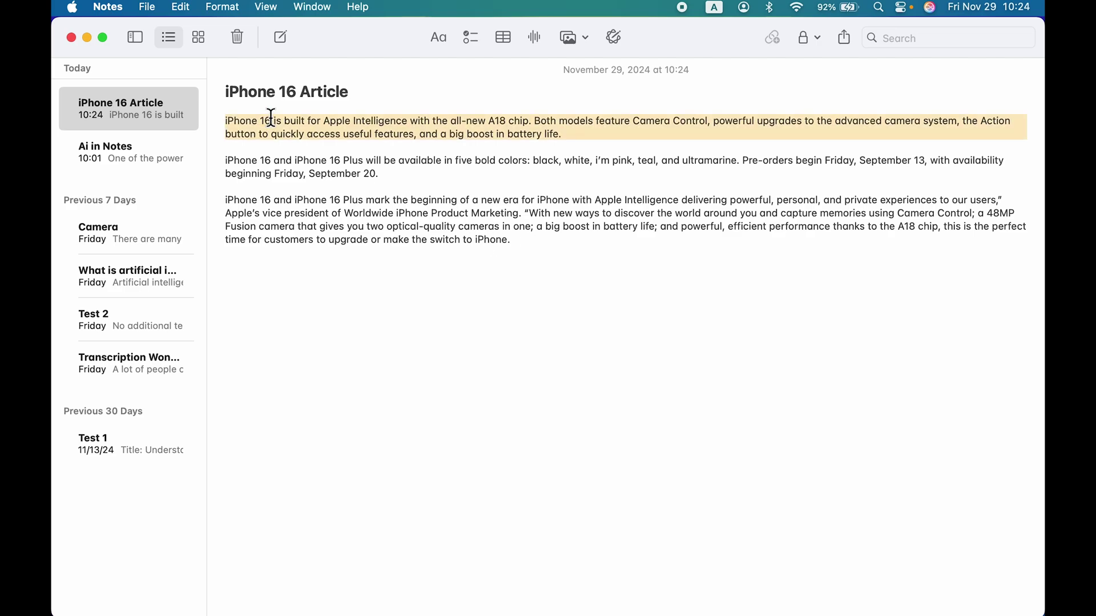
{"action": "left_click", "coordinate": [614, 38]}
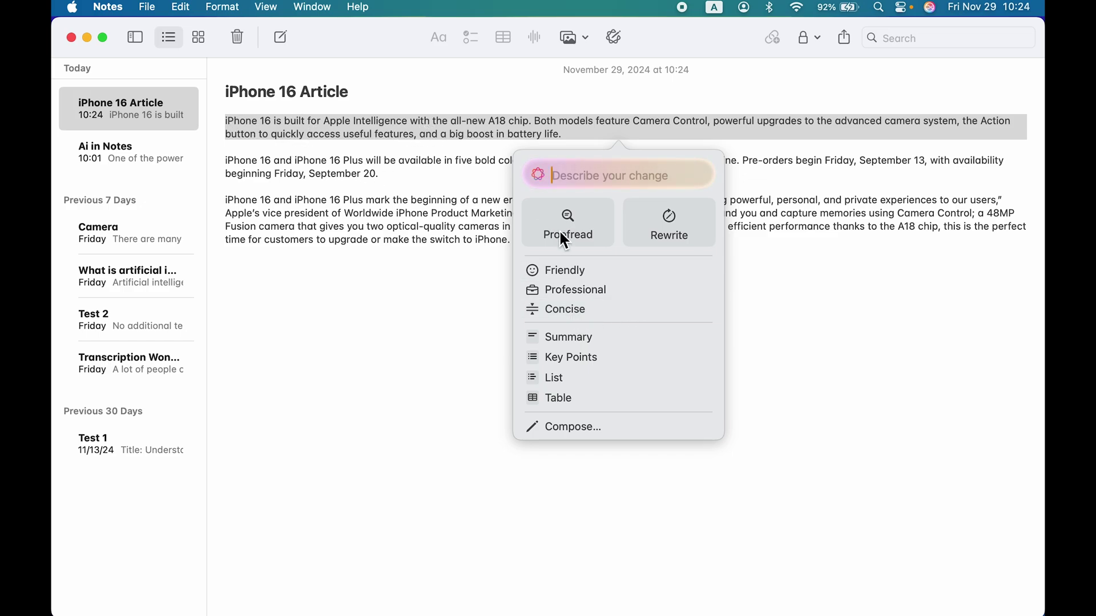
{"action": "left_click", "coordinate": [560, 270]}
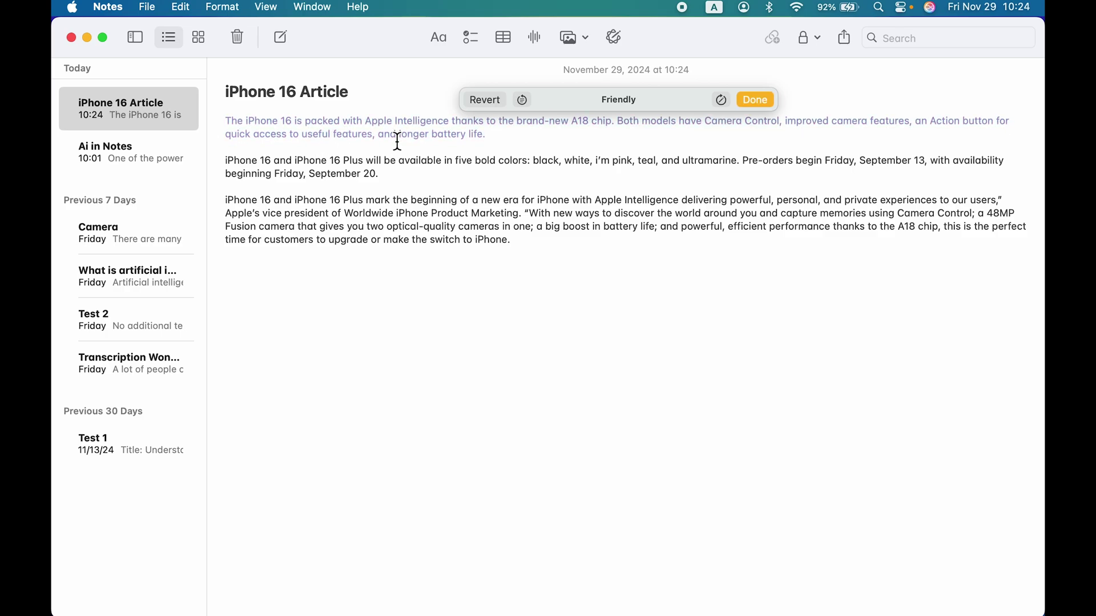
{"action": "left_click", "coordinate": [485, 100]}
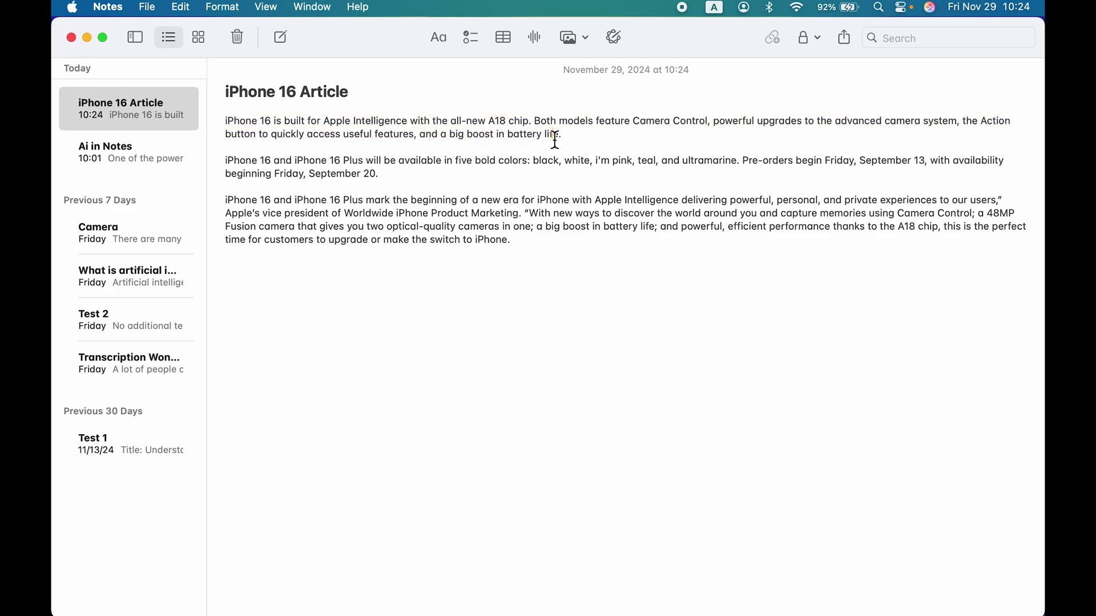
{"action": "left_click", "coordinate": [513, 134]}
{"action": "left_click", "coordinate": [614, 38]}
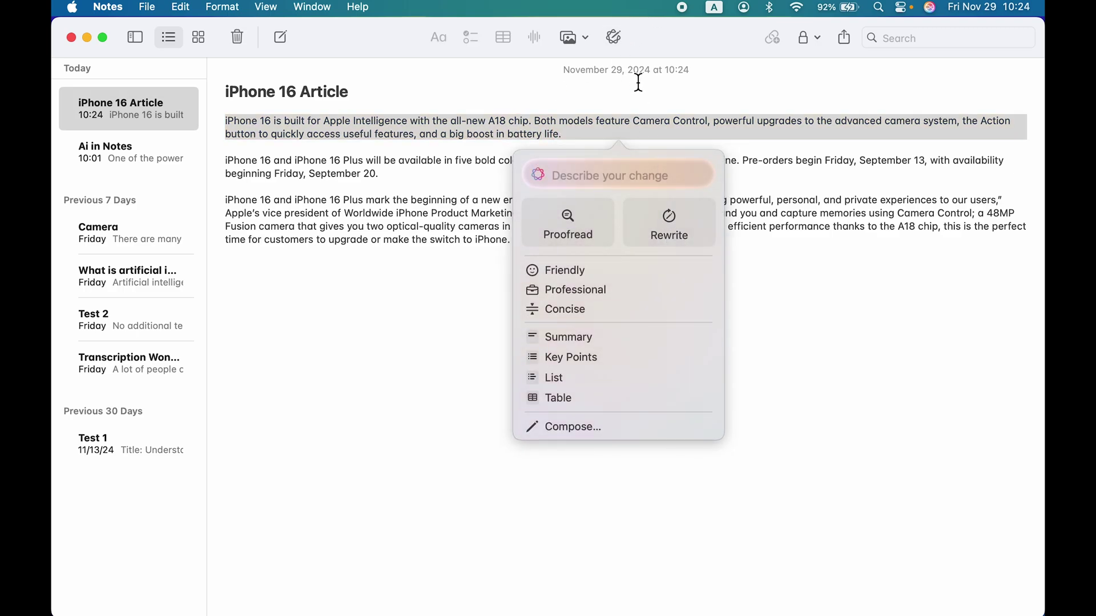
{"action": "left_click", "coordinate": [681, 224]}
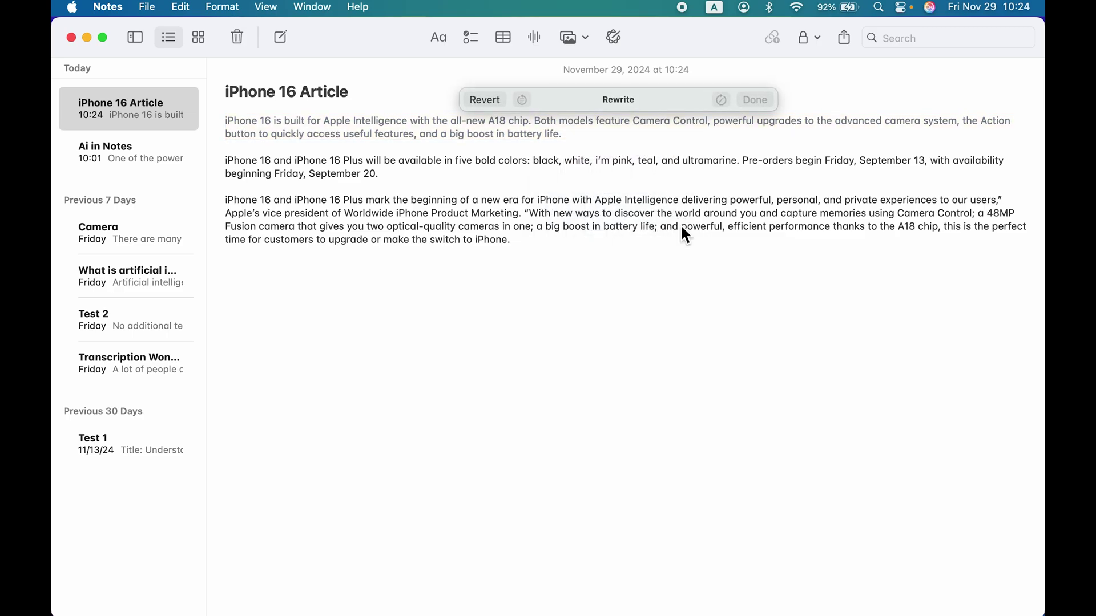
{"action": "left_click", "coordinate": [484, 100]}
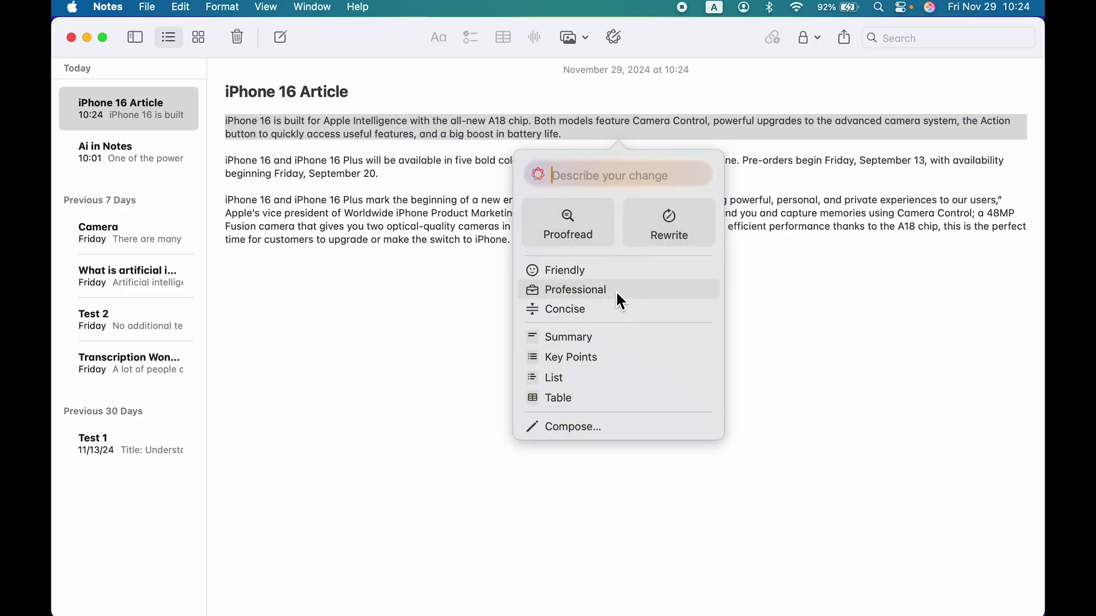
{"action": "key", "text": "Escape"}
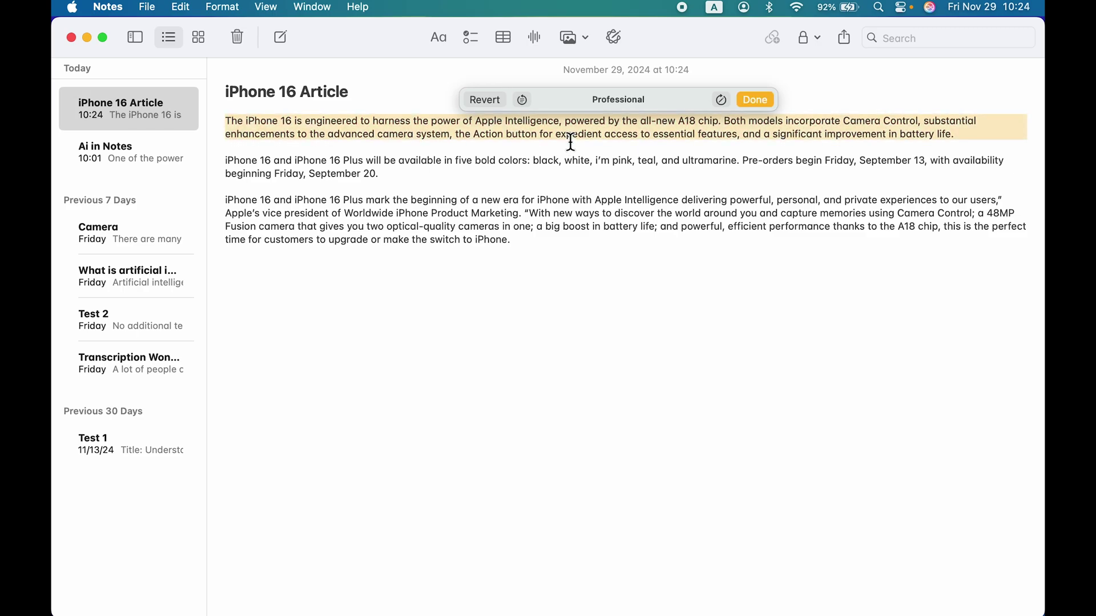
{"action": "key", "text": "super+z"}
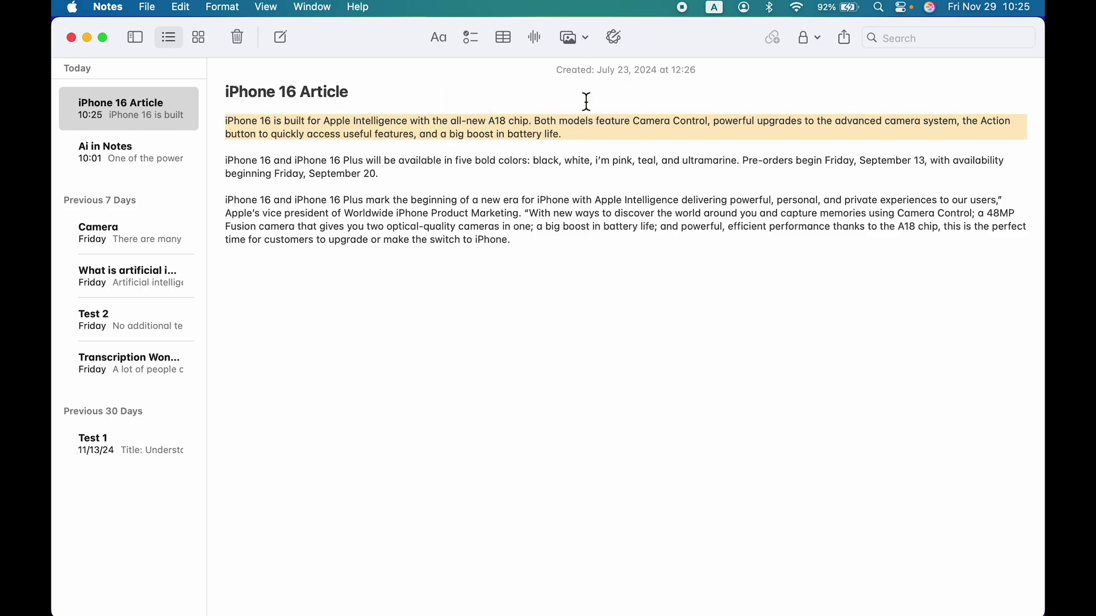
{"action": "left_click", "coordinate": [612, 36]}
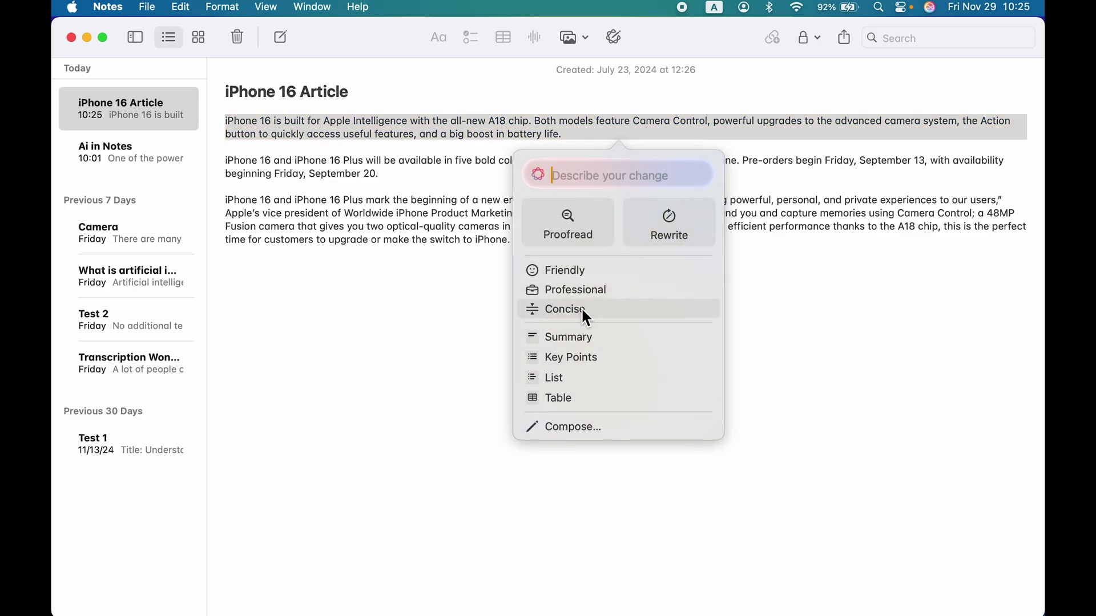
{"action": "key", "text": "Escape"}
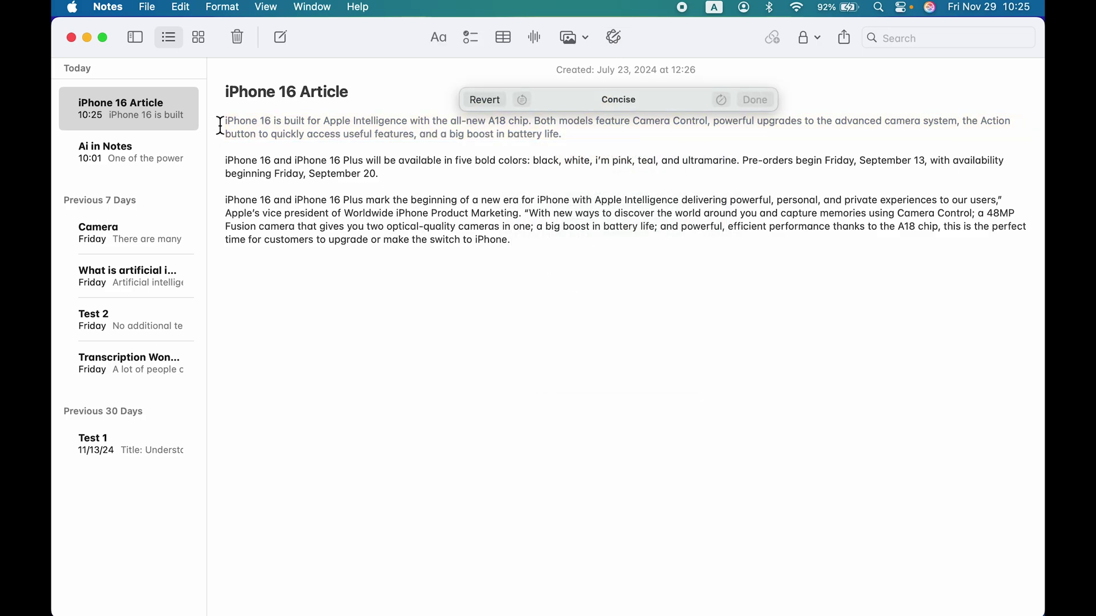
{"action": "key", "text": "super+z"}
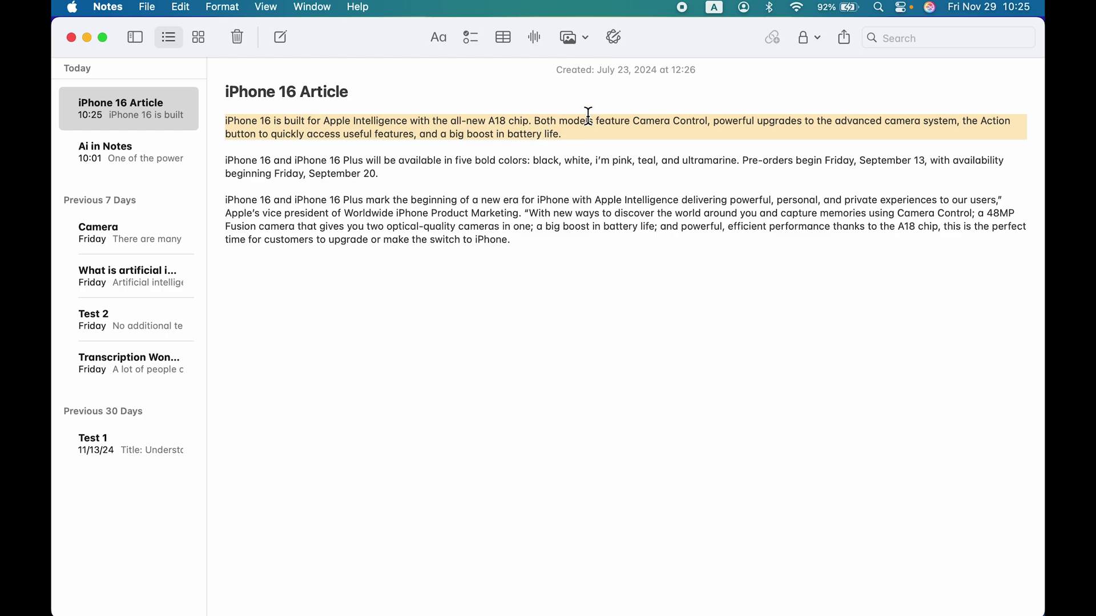
{"action": "left_click", "coordinate": [615, 36]}
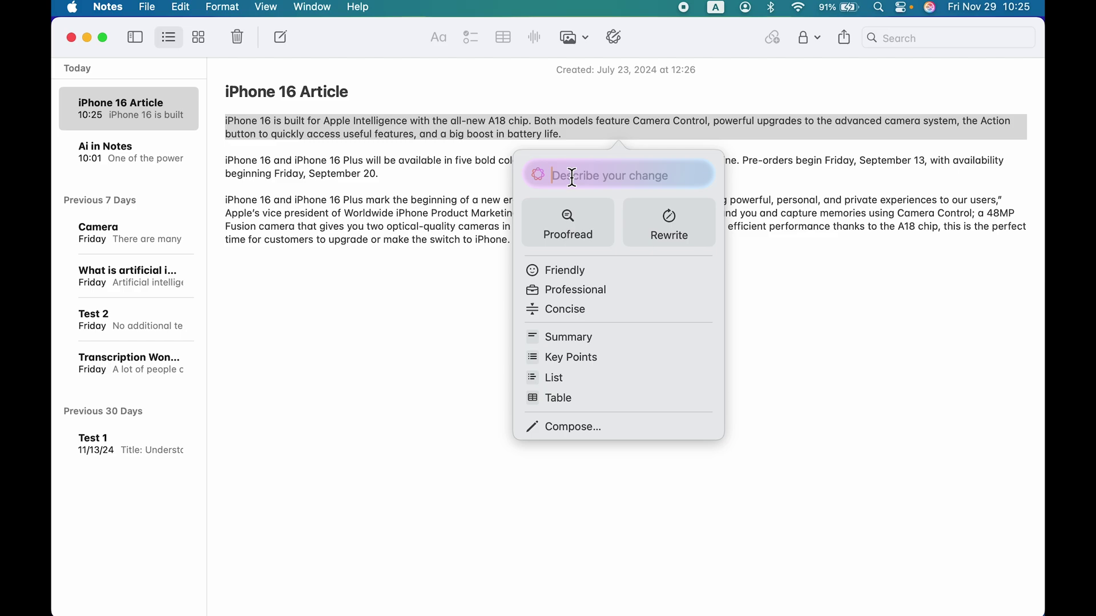
{"action": "type", "text": "make it angry"}
{"action": "key", "text": "Return"}
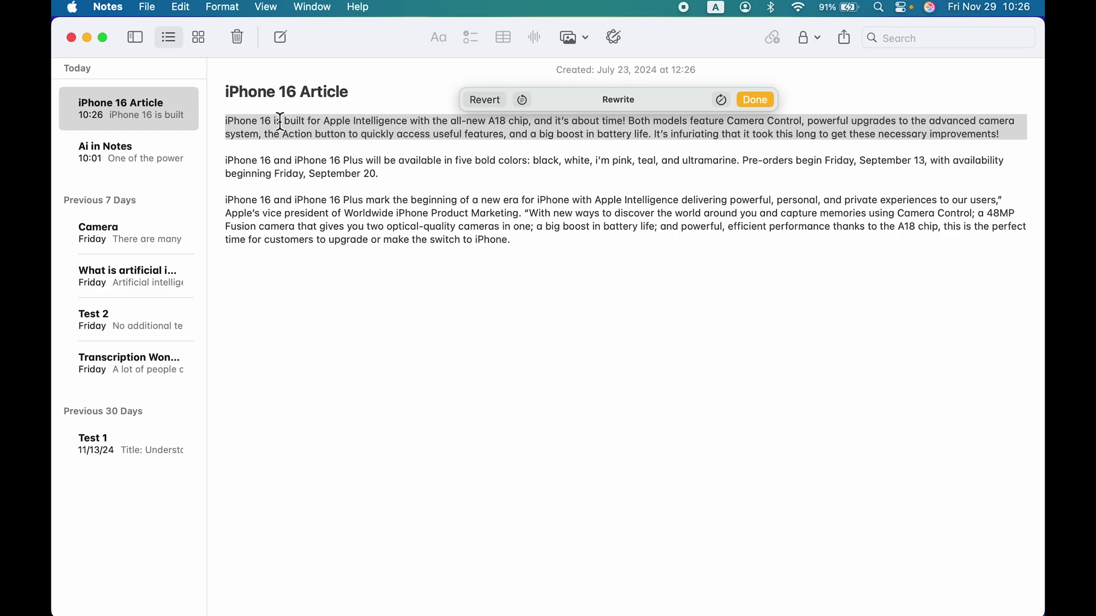
{"action": "left_click", "coordinate": [484, 101]}
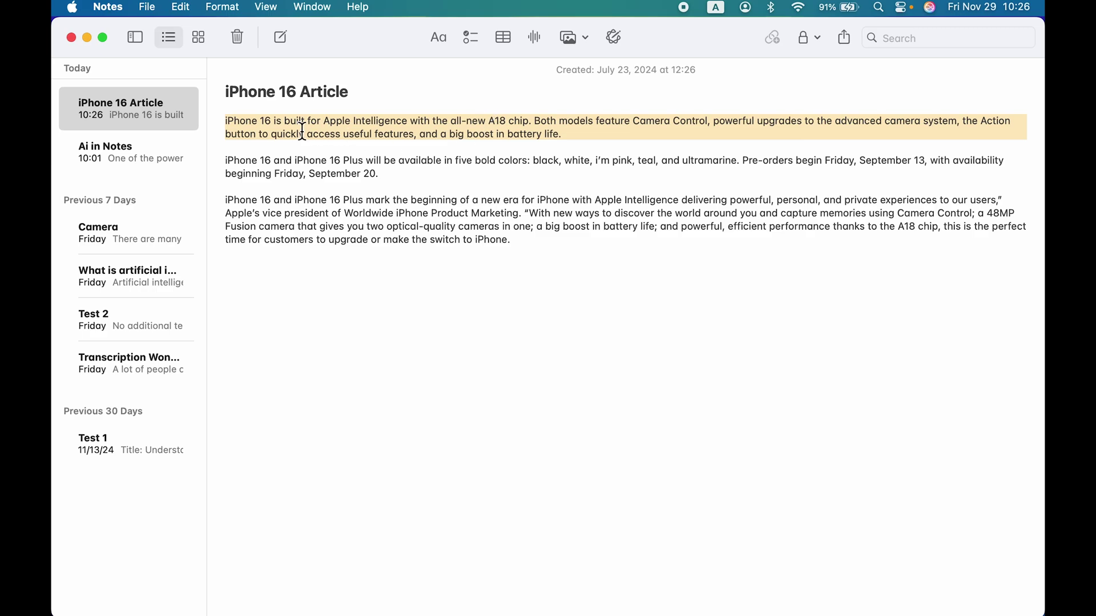
{"action": "left_click", "coordinate": [465, 151]}
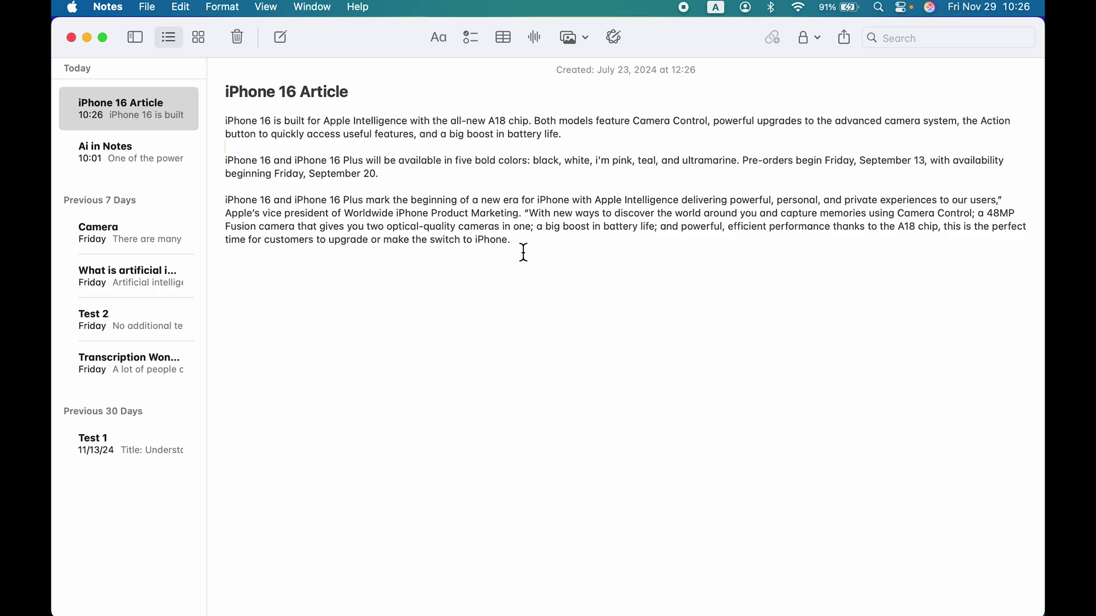
{"action": "key", "text": "super+a"}
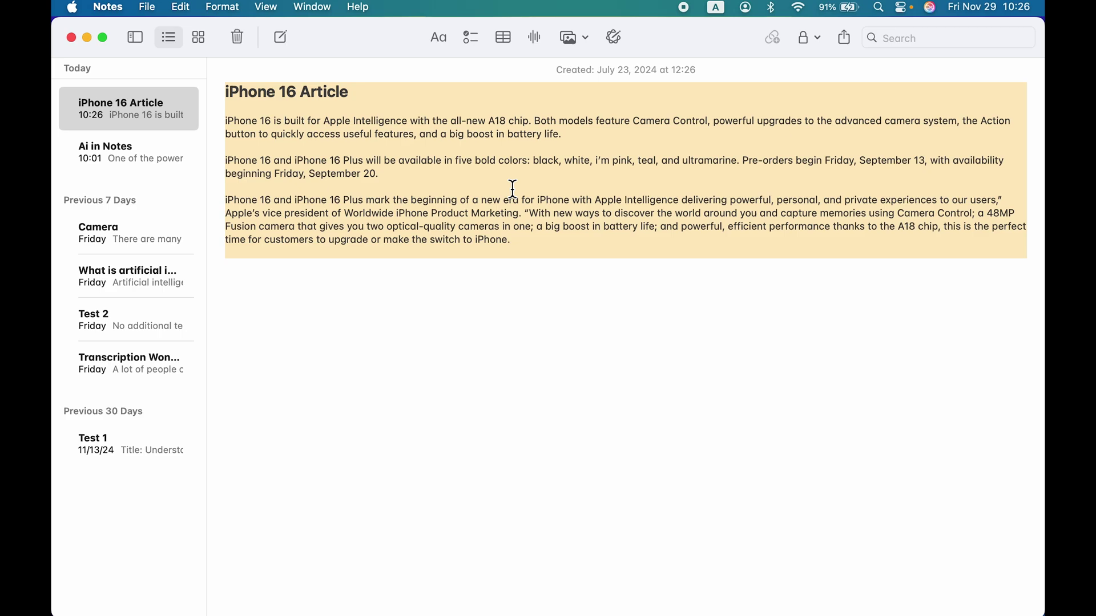
{"action": "left_click", "coordinate": [615, 38]}
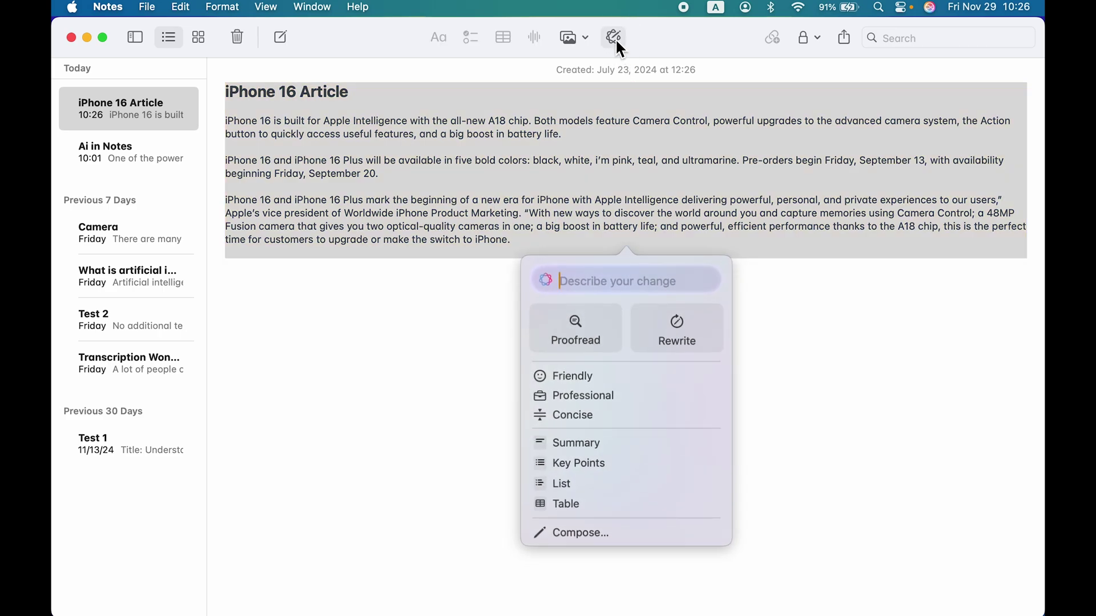
{"action": "left_click", "coordinate": [576, 443]}
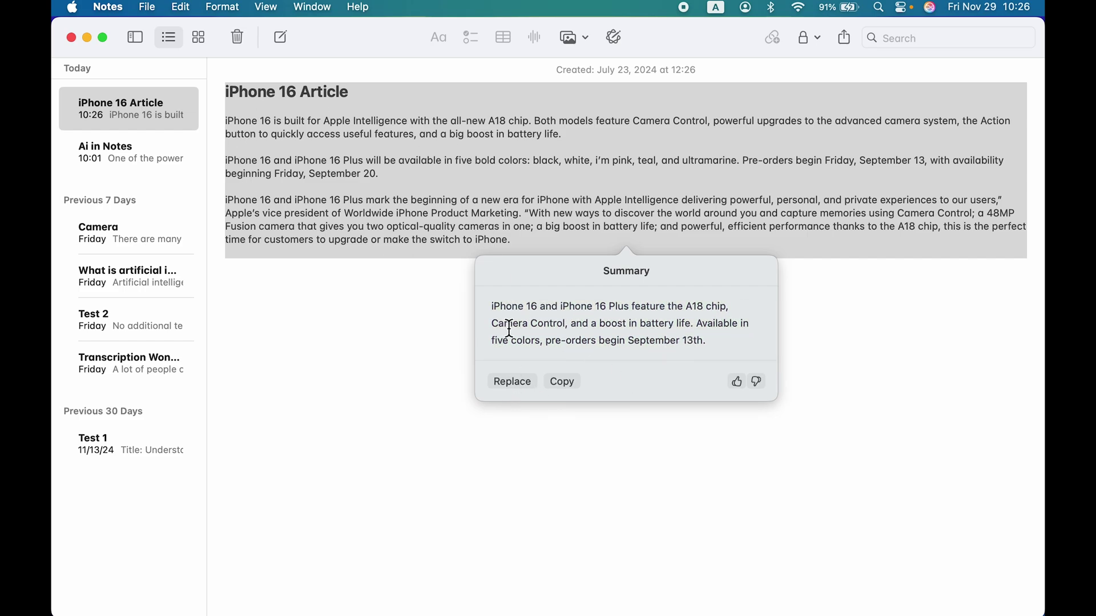
{"action": "left_click", "coordinate": [551, 386]}
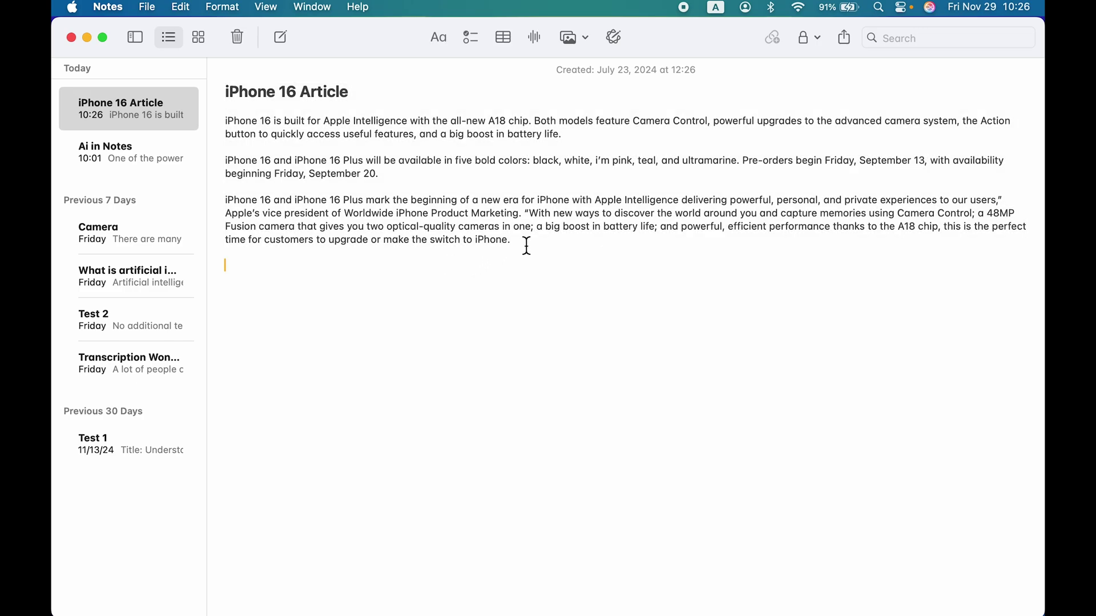
{"action": "key", "text": "super+a"}
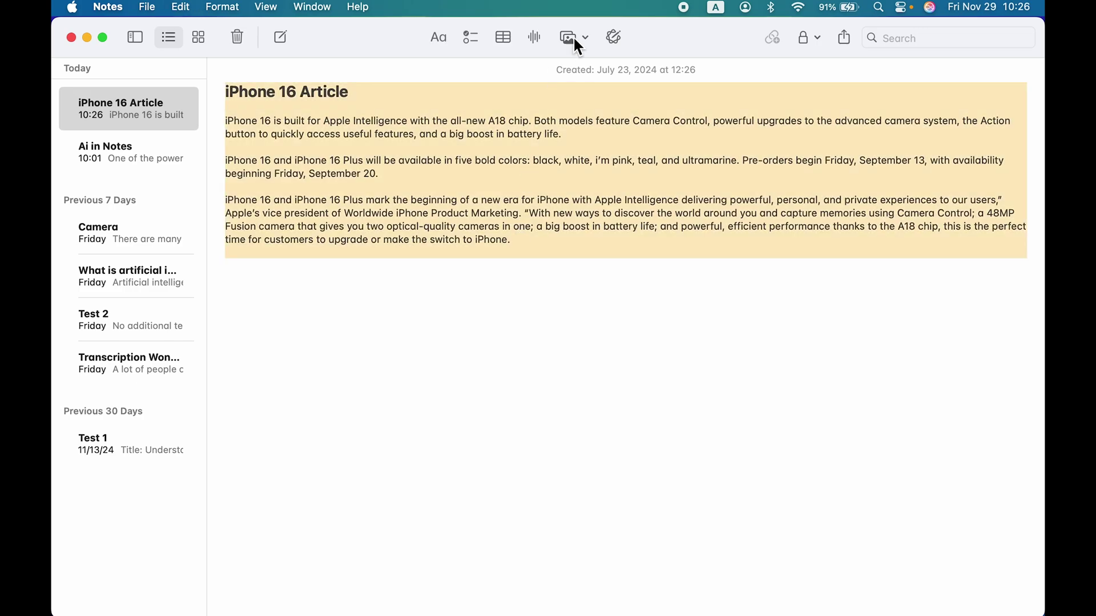
{"action": "left_click", "coordinate": [616, 35]}
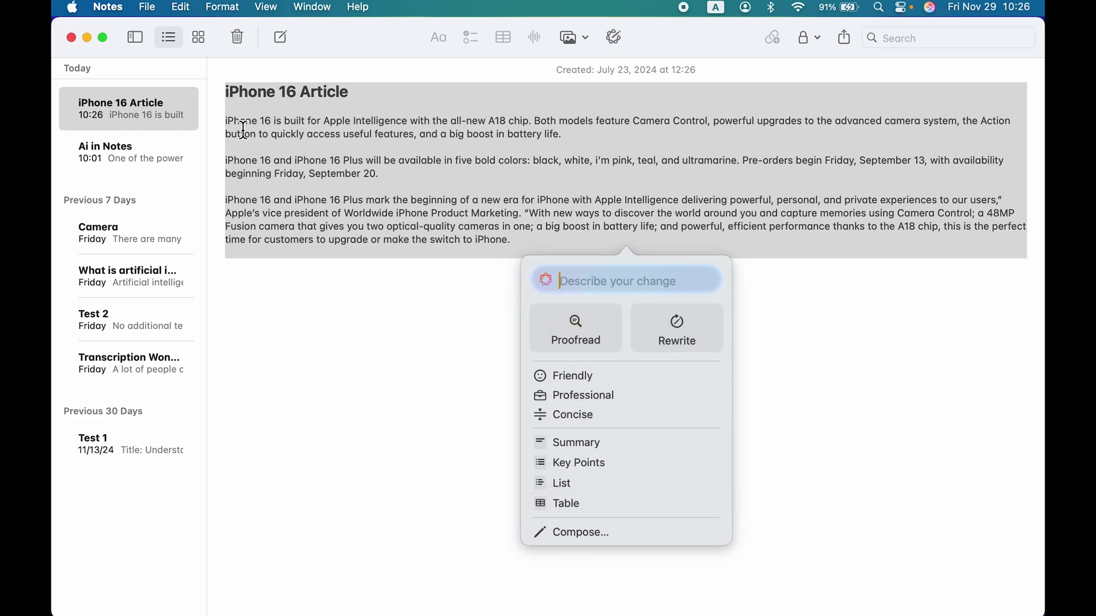
{"action": "left_click", "coordinate": [573, 505]}
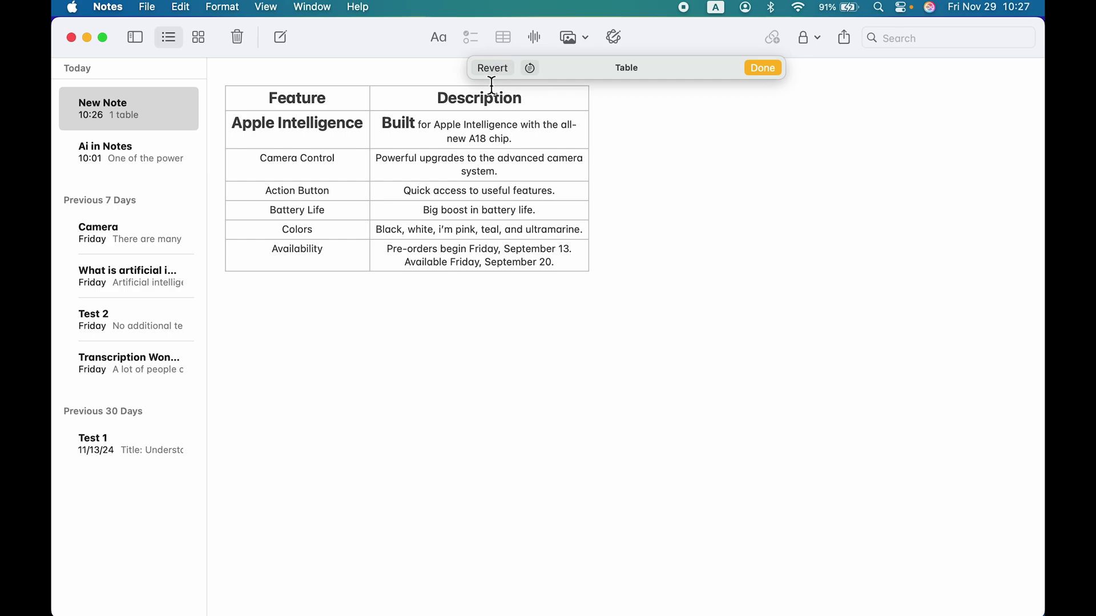
{"action": "left_click", "coordinate": [492, 69]}
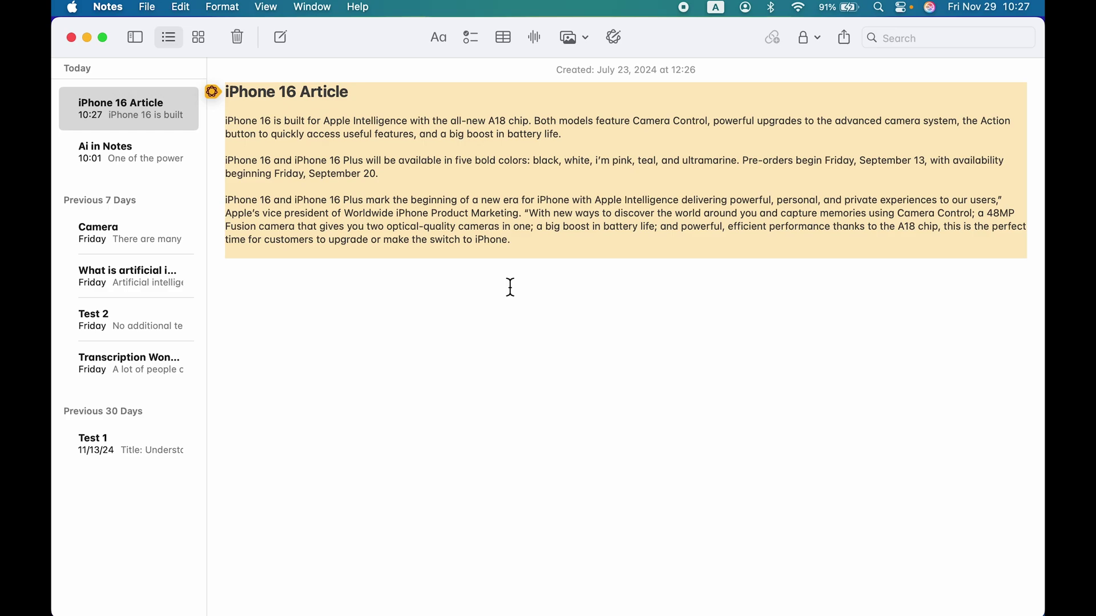
{"action": "mouse_move", "coordinate": [623, 597]}
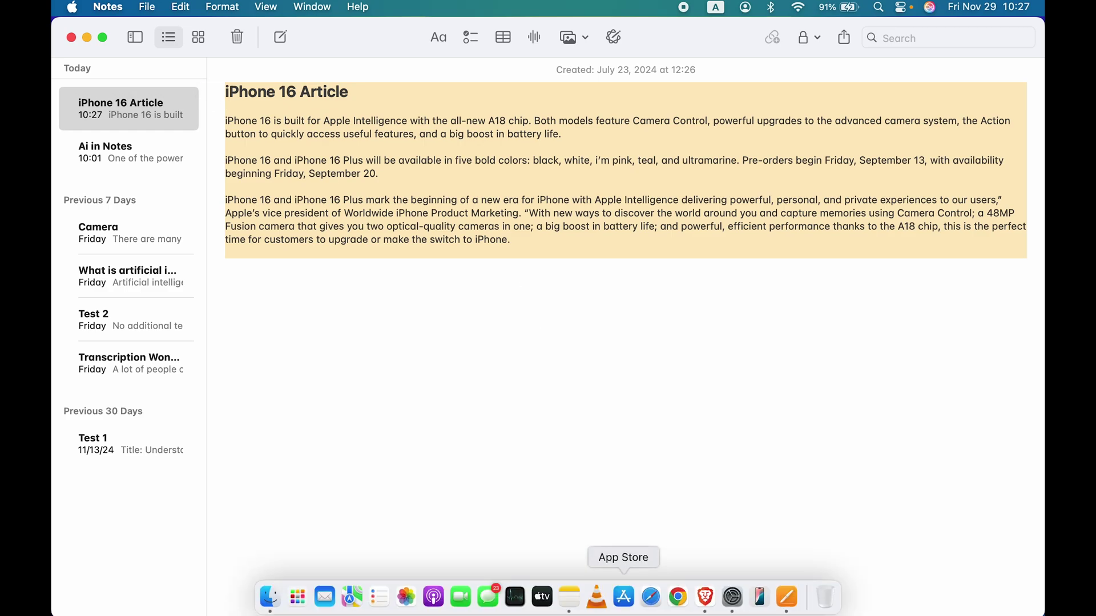
Step: In Pages, select the 'It's easy to edit text' paragraph and show Writing Tools in its context menu
{"action": "left_click", "coordinate": [787, 598]}
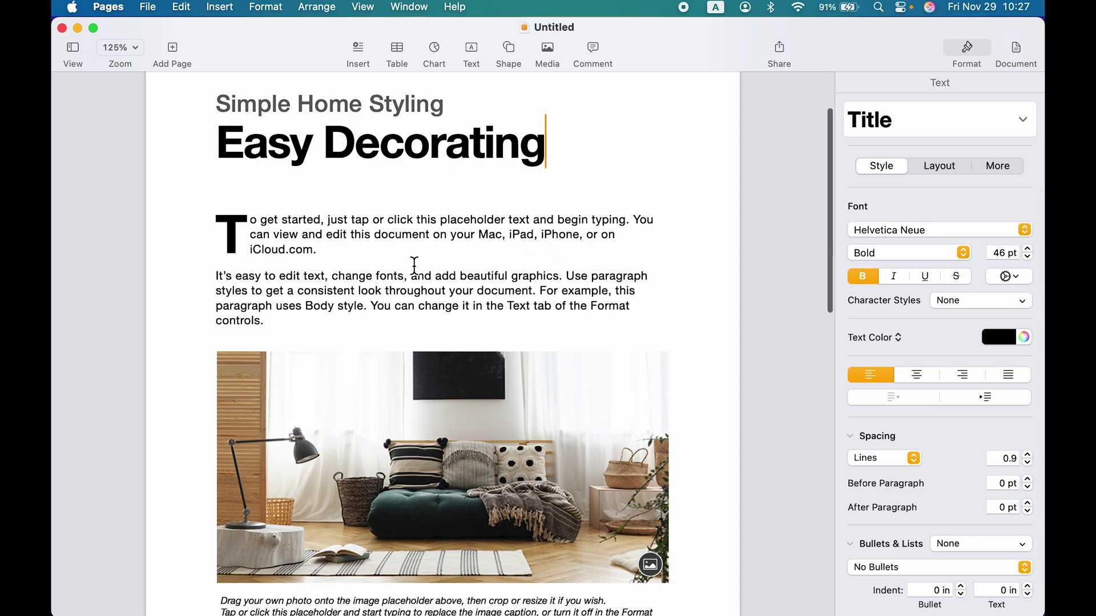
{"action": "triple_click", "coordinate": [285, 297]}
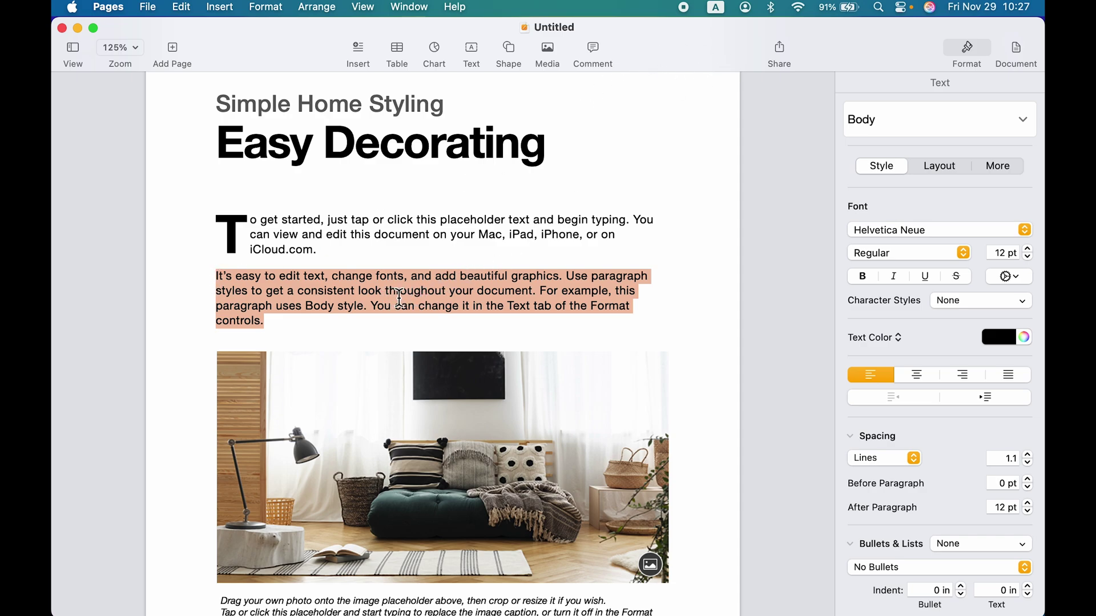
{"action": "right_click", "coordinate": [399, 297]}
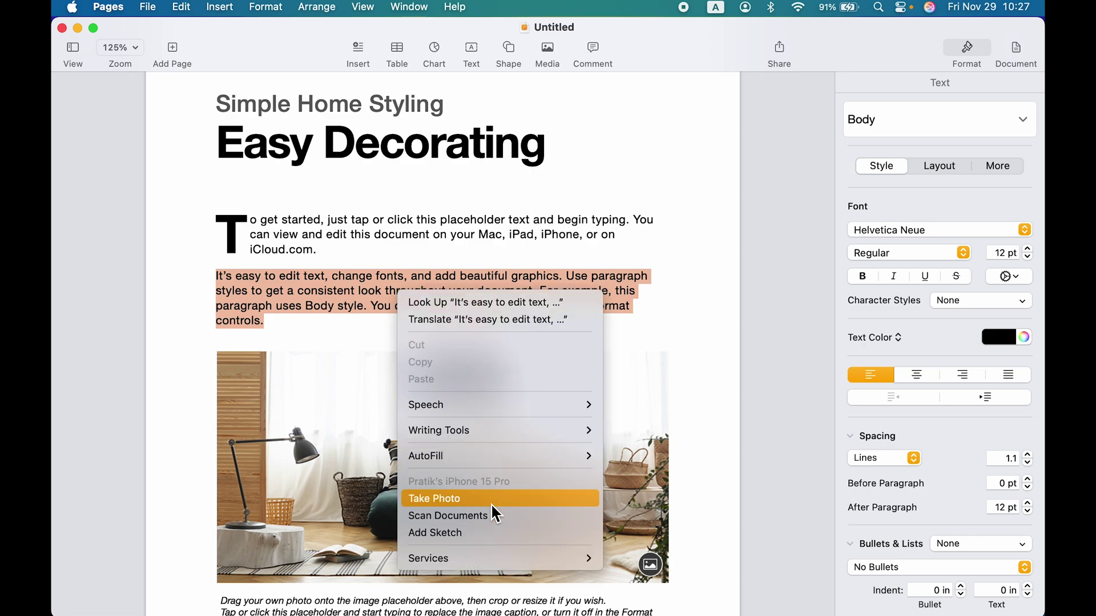
{"action": "mouse_move", "coordinate": [482, 429]}
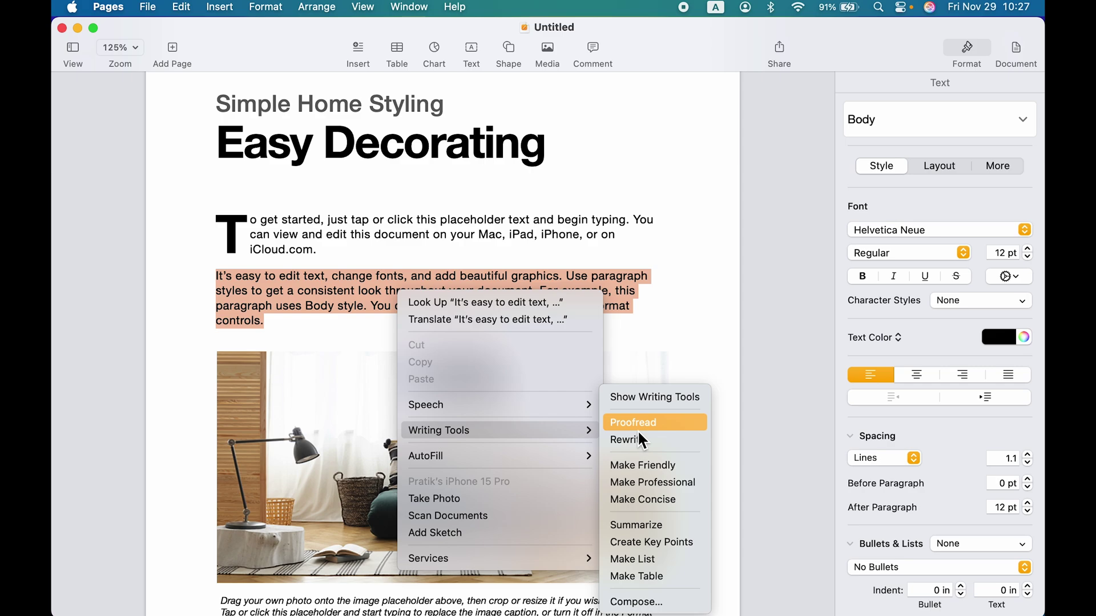
{"action": "left_click", "coordinate": [242, 200]}
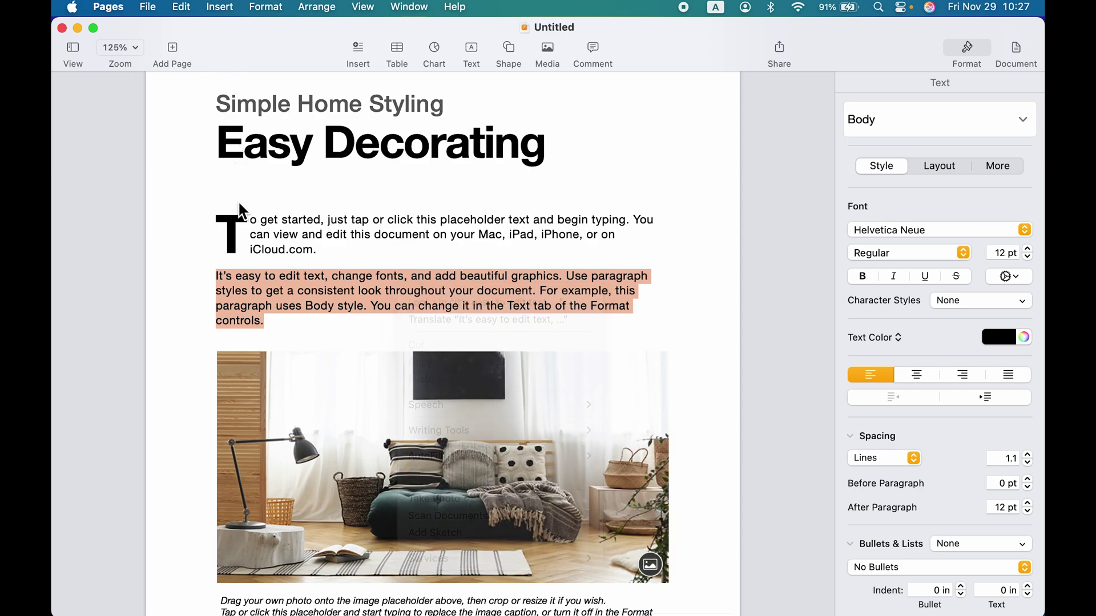
{"action": "left_click", "coordinate": [181, 10]}
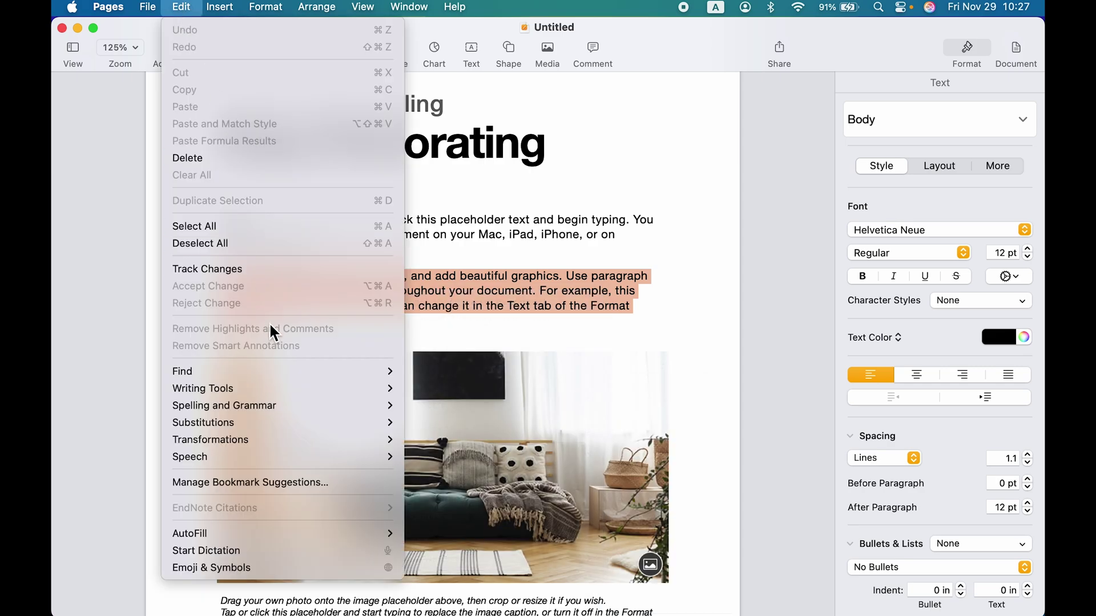
{"action": "mouse_move", "coordinate": [254, 396]}
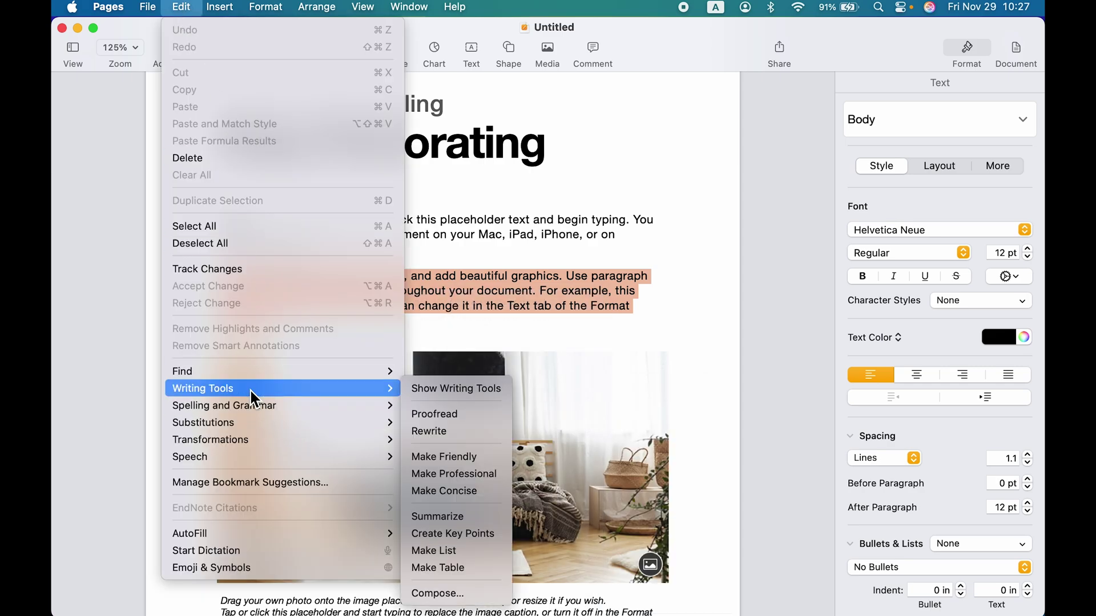
{"action": "left_click", "coordinate": [436, 390]}
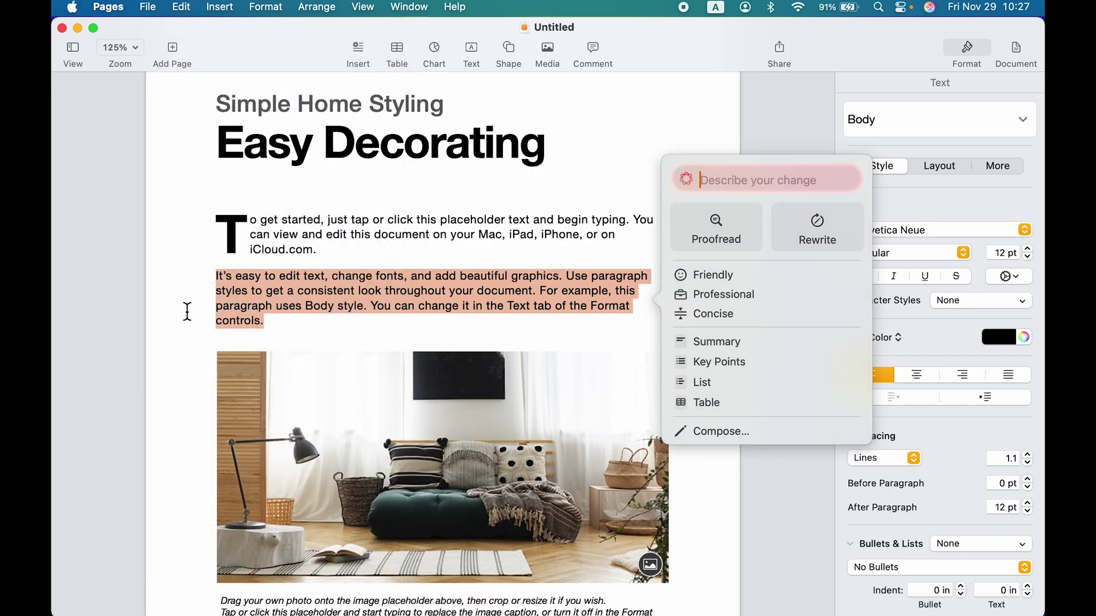
{"action": "left_click", "coordinate": [725, 296]}
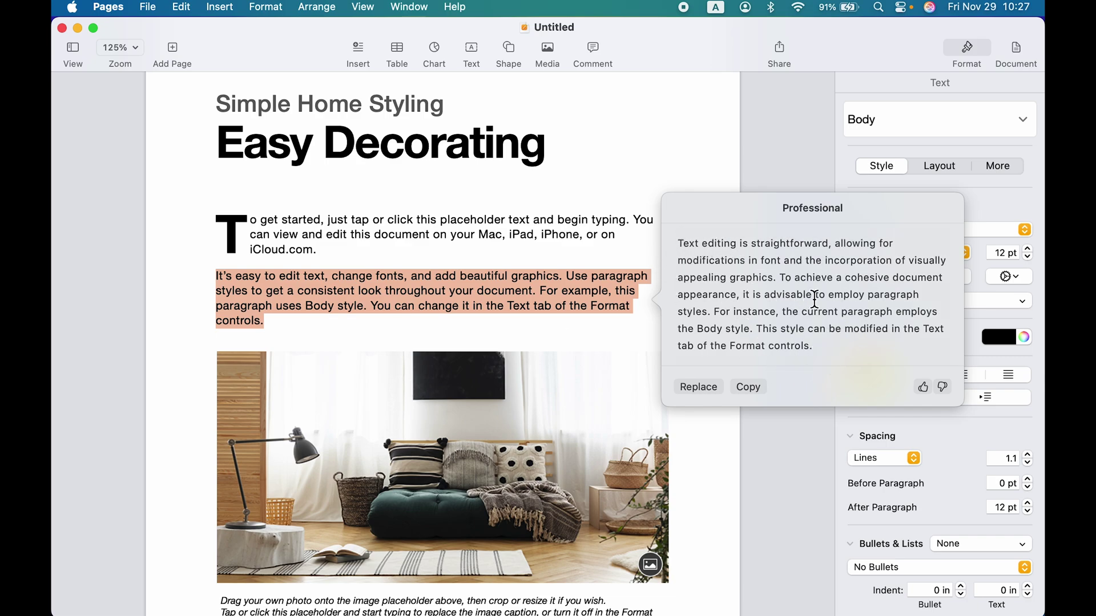
{"action": "left_click", "coordinate": [697, 387]}
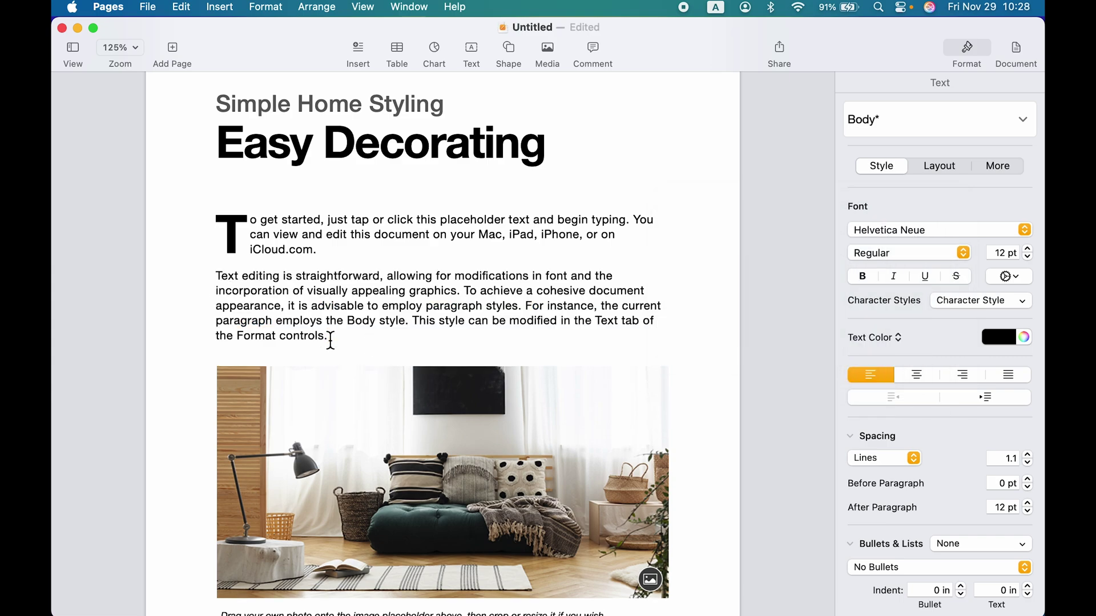
{"action": "key", "text": "super+z"}
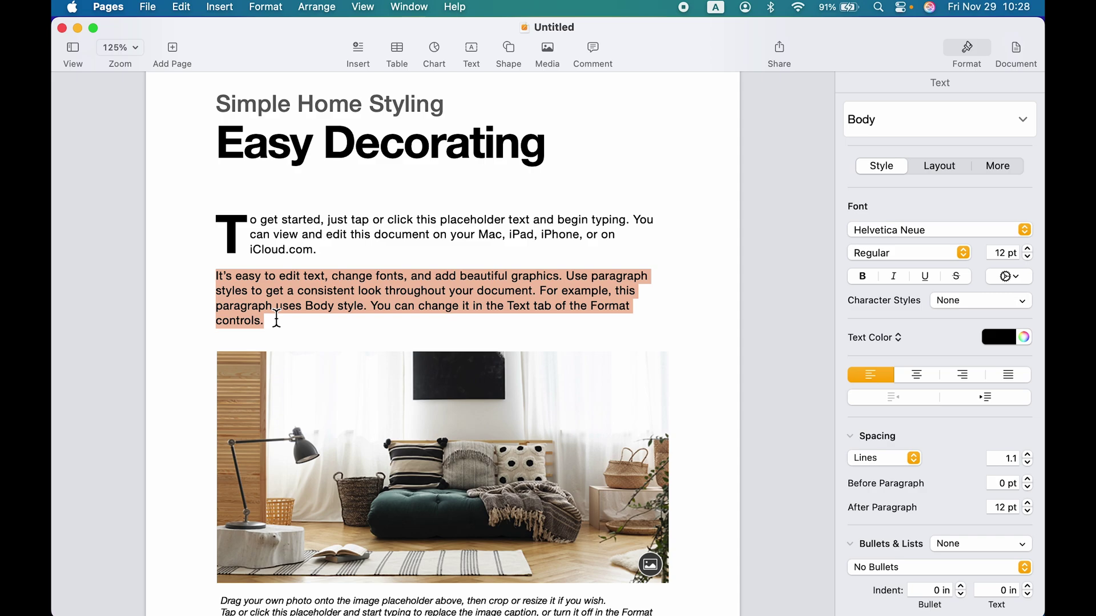
Step: Switch to System Settings, showing macOS Sequoia Beta 15.2 up to date, and close it
{"action": "key", "text": "super+Tab"}
{"action": "key", "text": "super+Tab"}
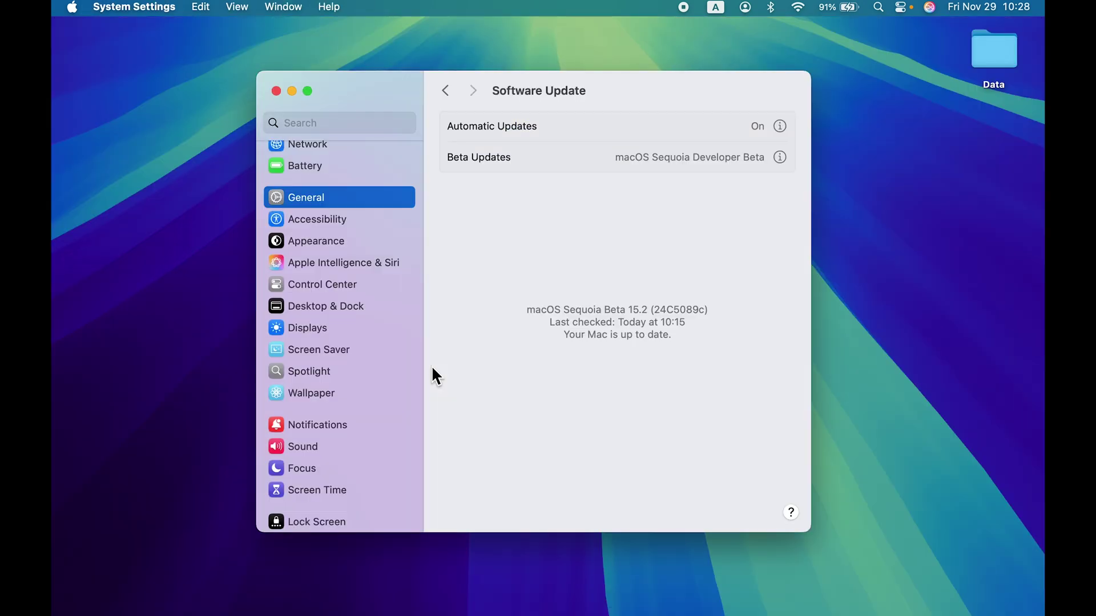
{"action": "left_click", "coordinate": [276, 92]}
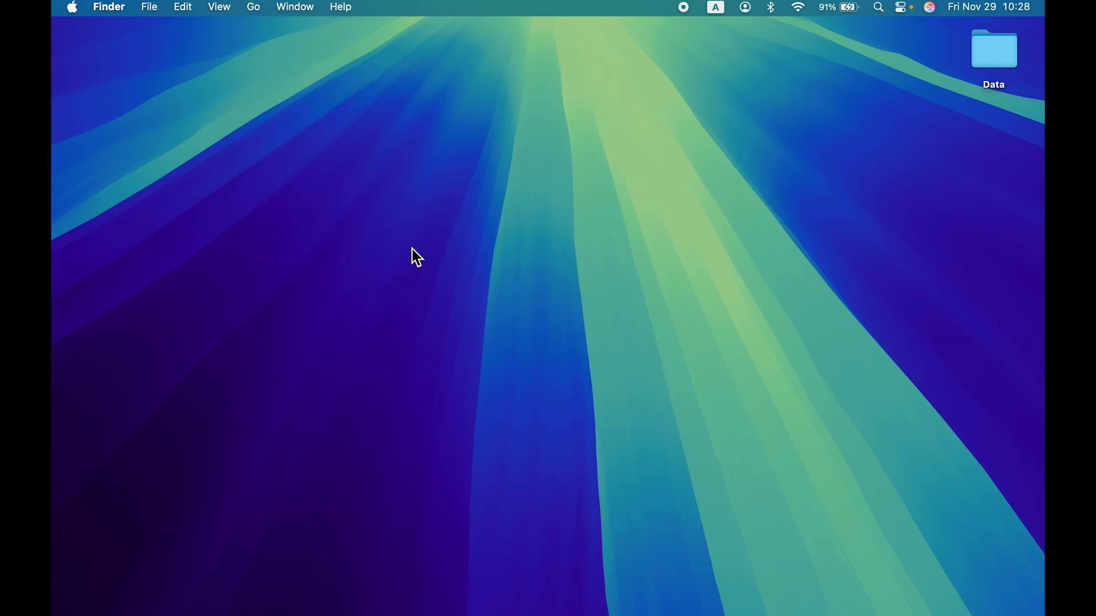
{"action": "mouse_move", "coordinate": [548, 615]}
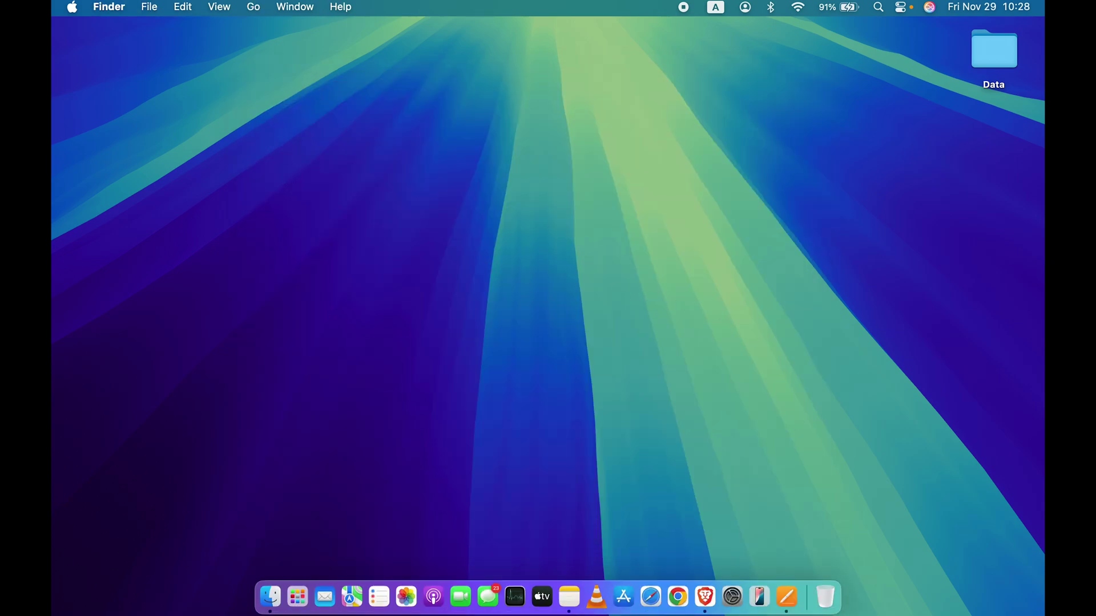